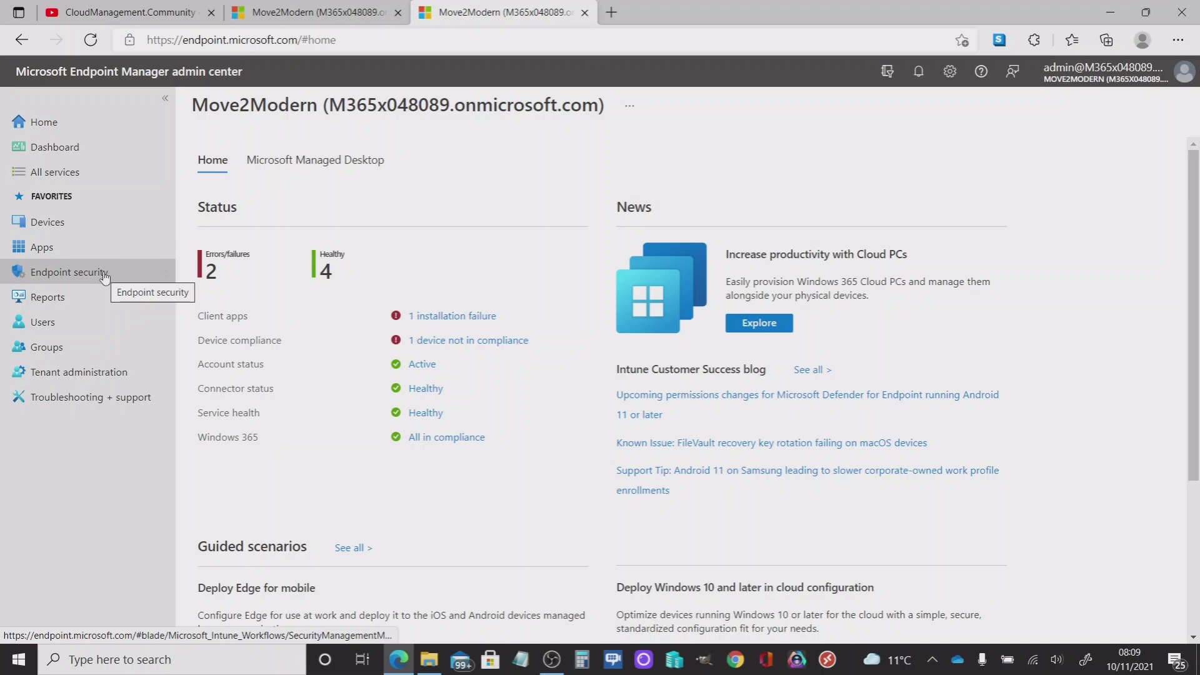
Review the Disk encryption policies, then start a new profile from Devices > Configuration profiles
click(104, 275)
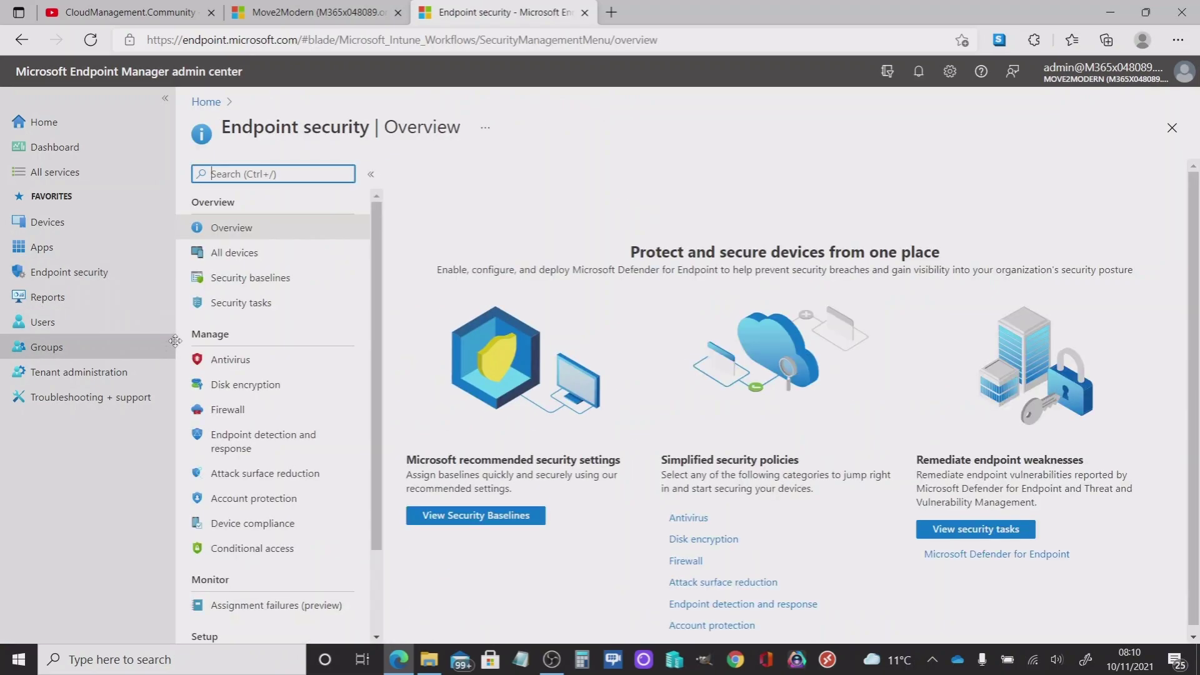
click(247, 385)
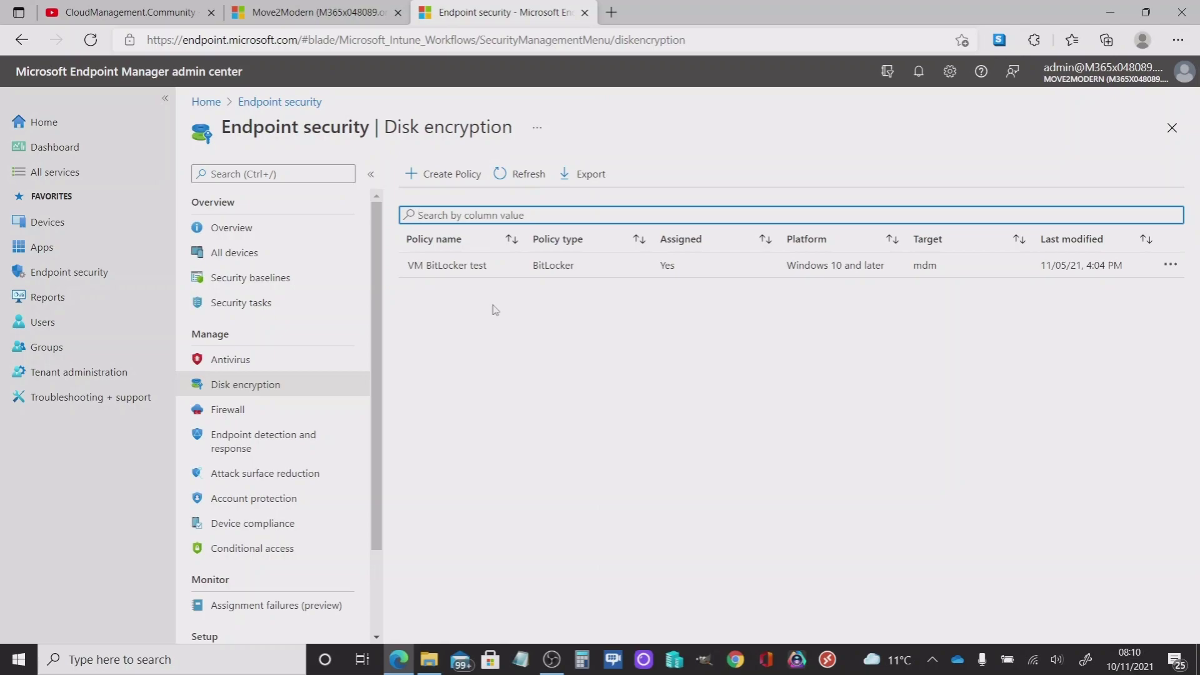
click(51, 223)
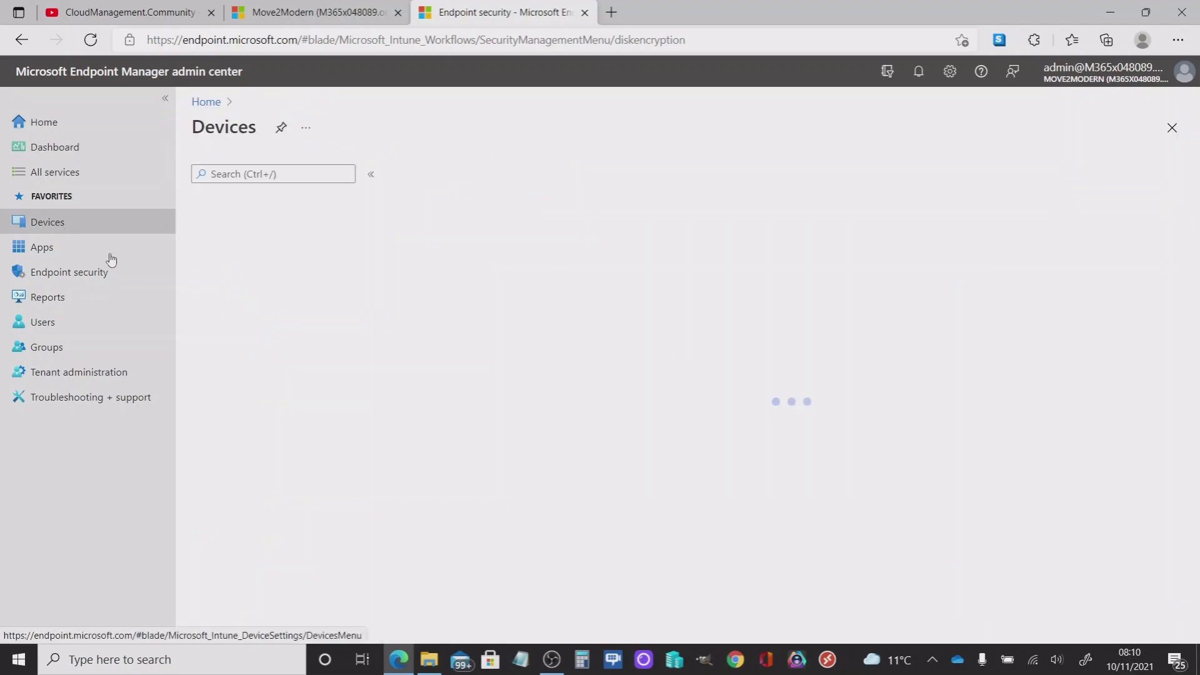
click(277, 608)
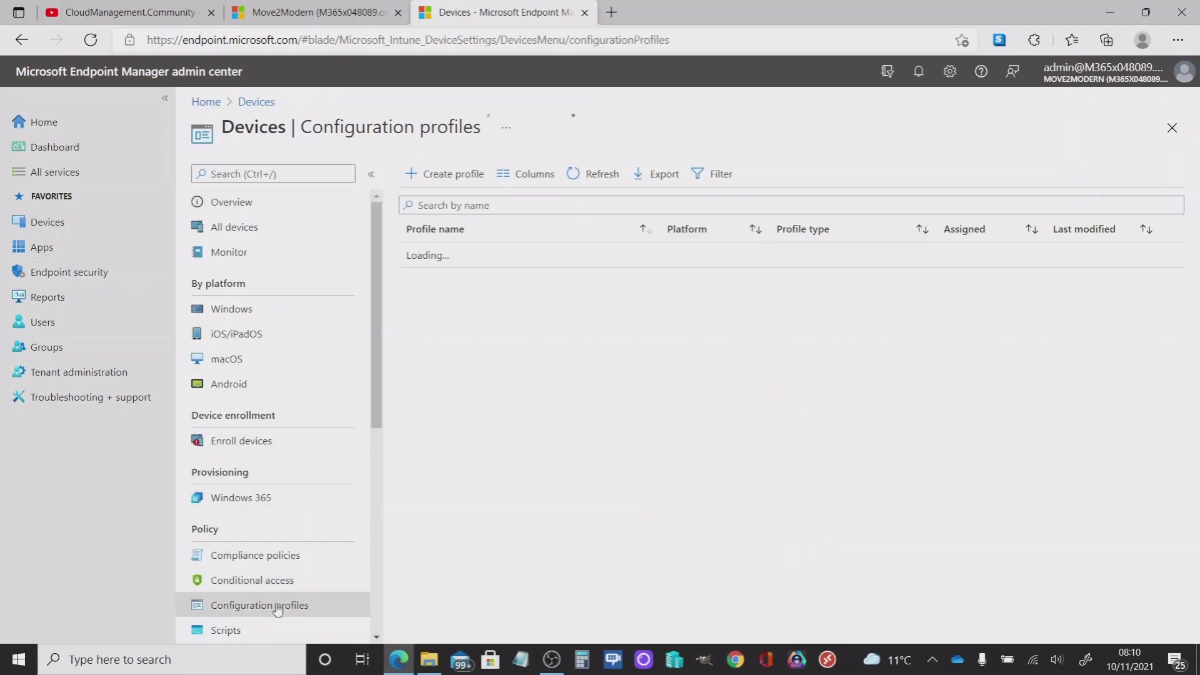
click(454, 174)
Create a Windows 10 and later profile from the Endpoint protection template
click(850, 179)
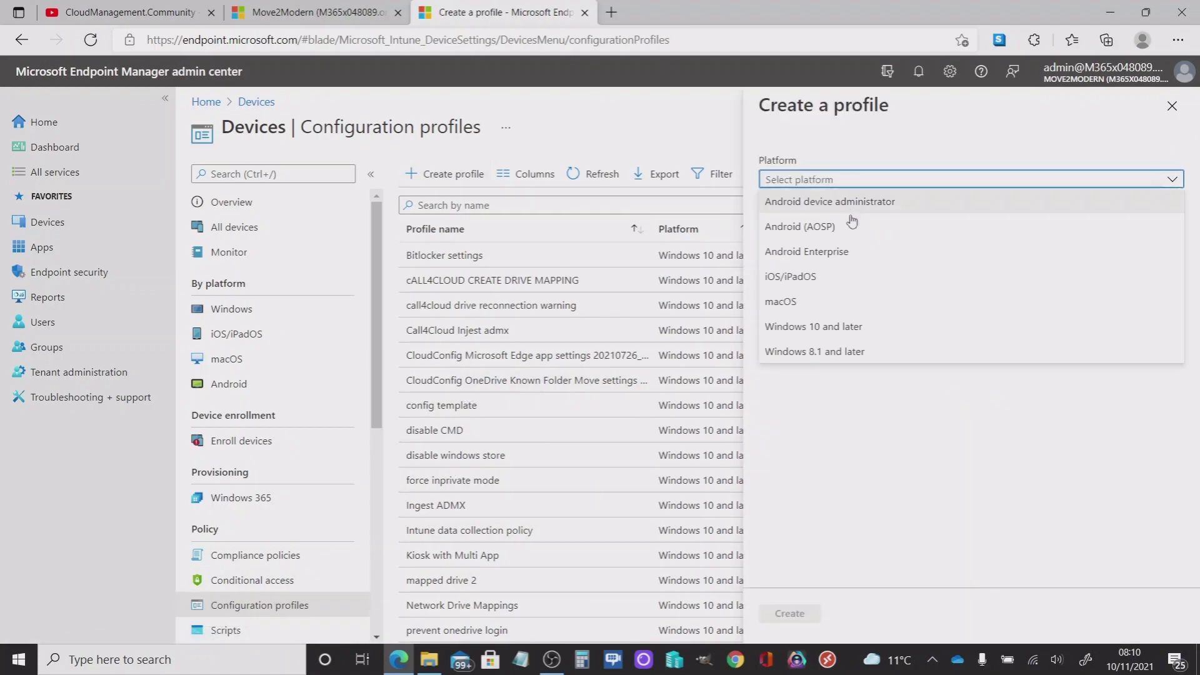
click(841, 326)
click(828, 226)
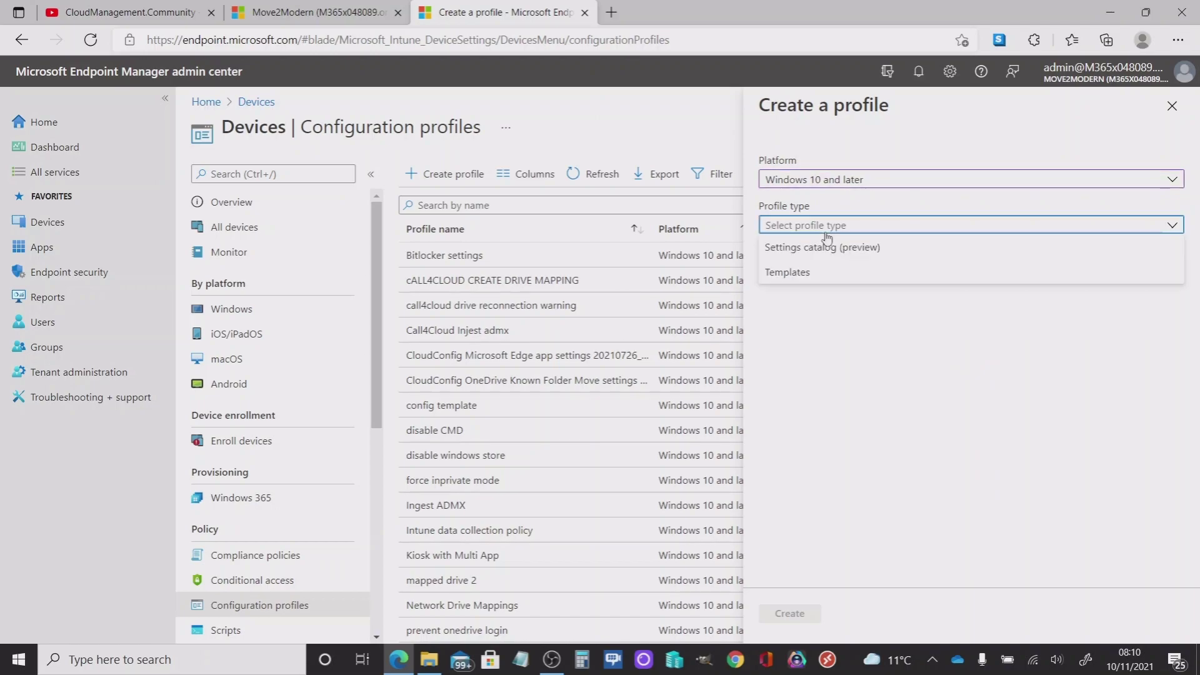
click(813, 273)
mouse_move(814, 384)
scroll(816, 384, down, 2)
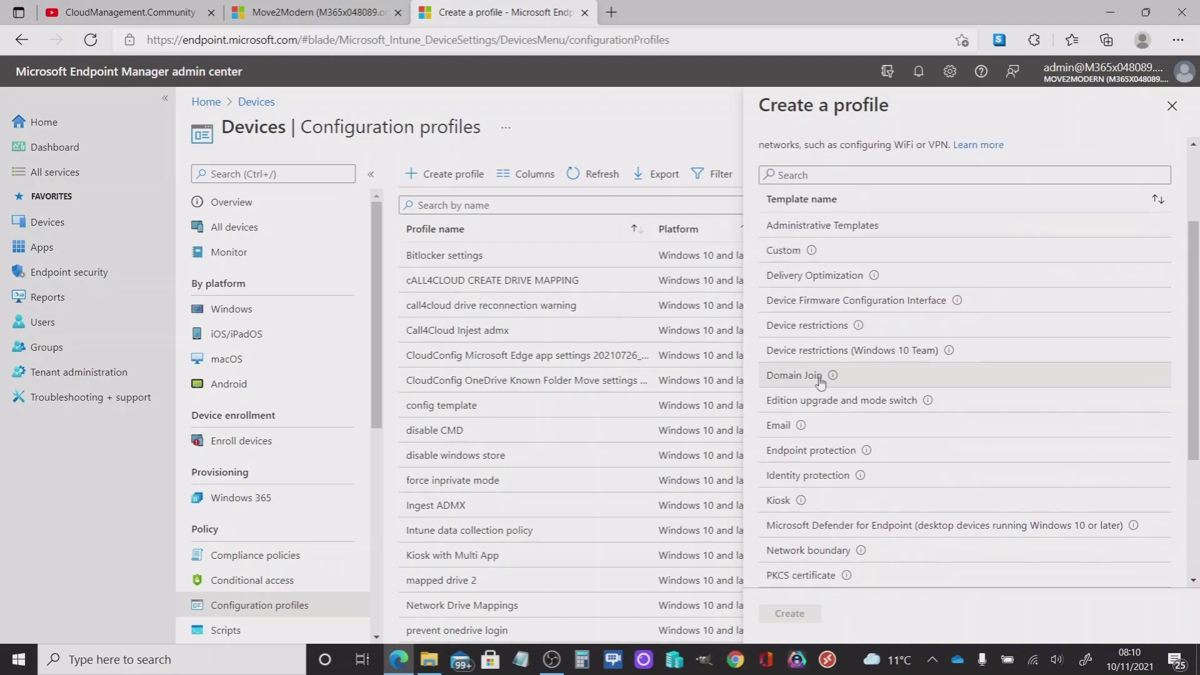
click(829, 452)
click(789, 613)
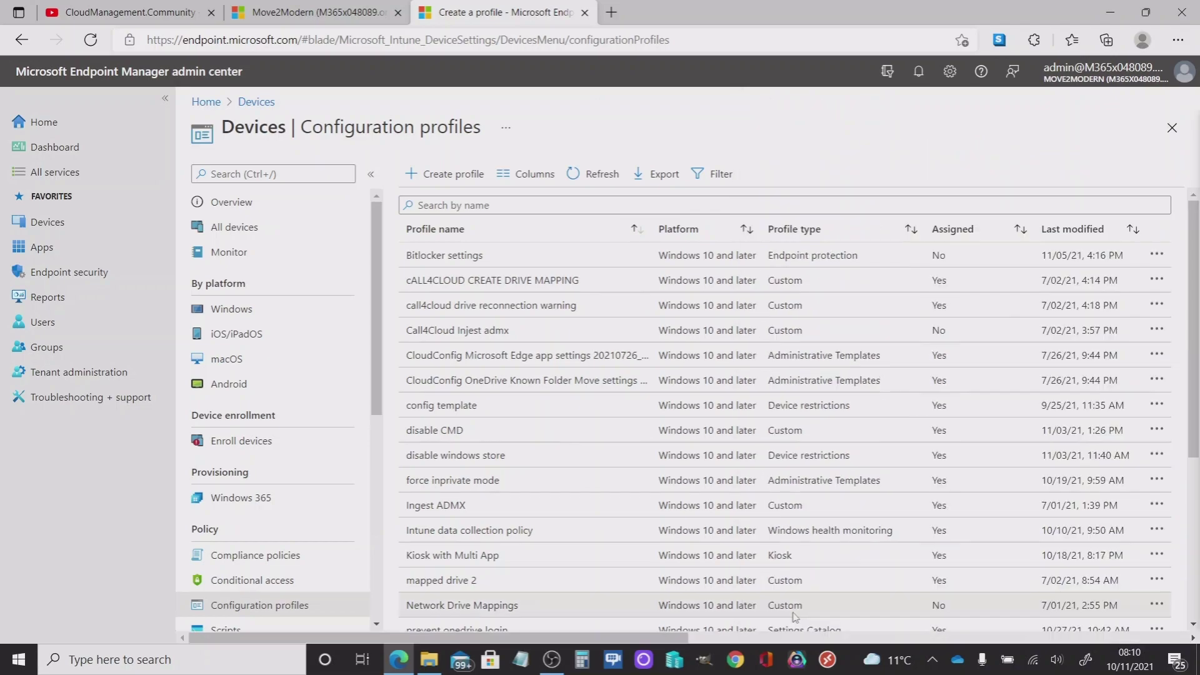
Name the profile 'bnbnb' and expand its Windows Encryption settings
click(442, 220)
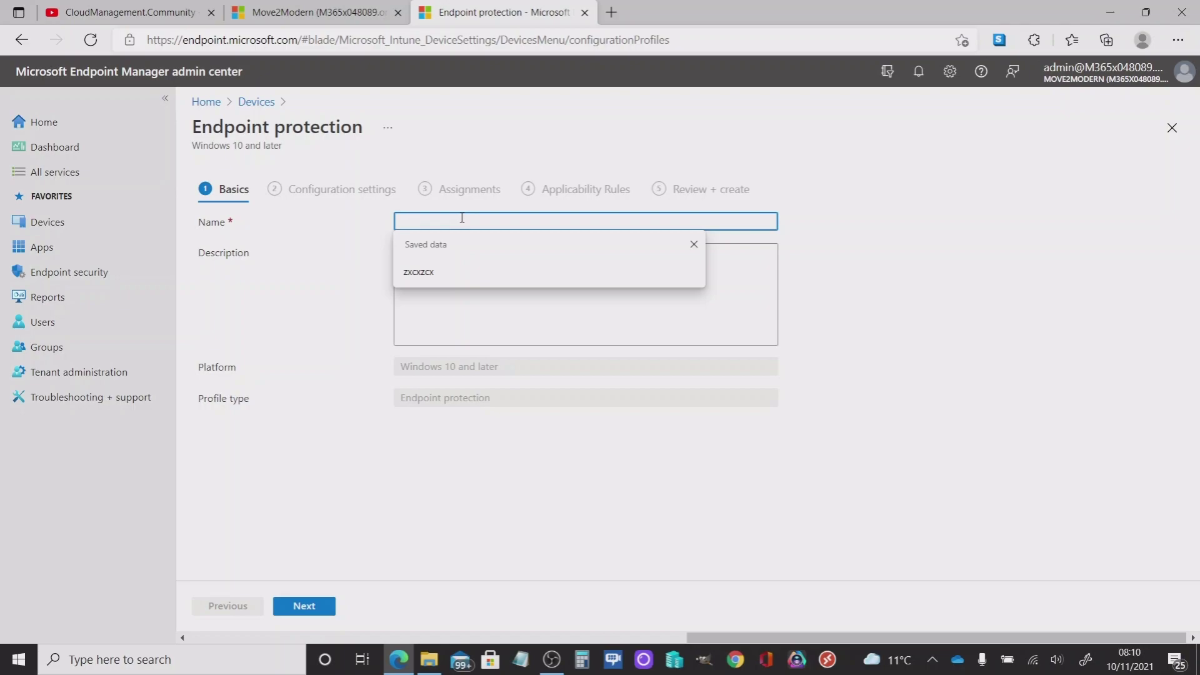
text(bnbnb)
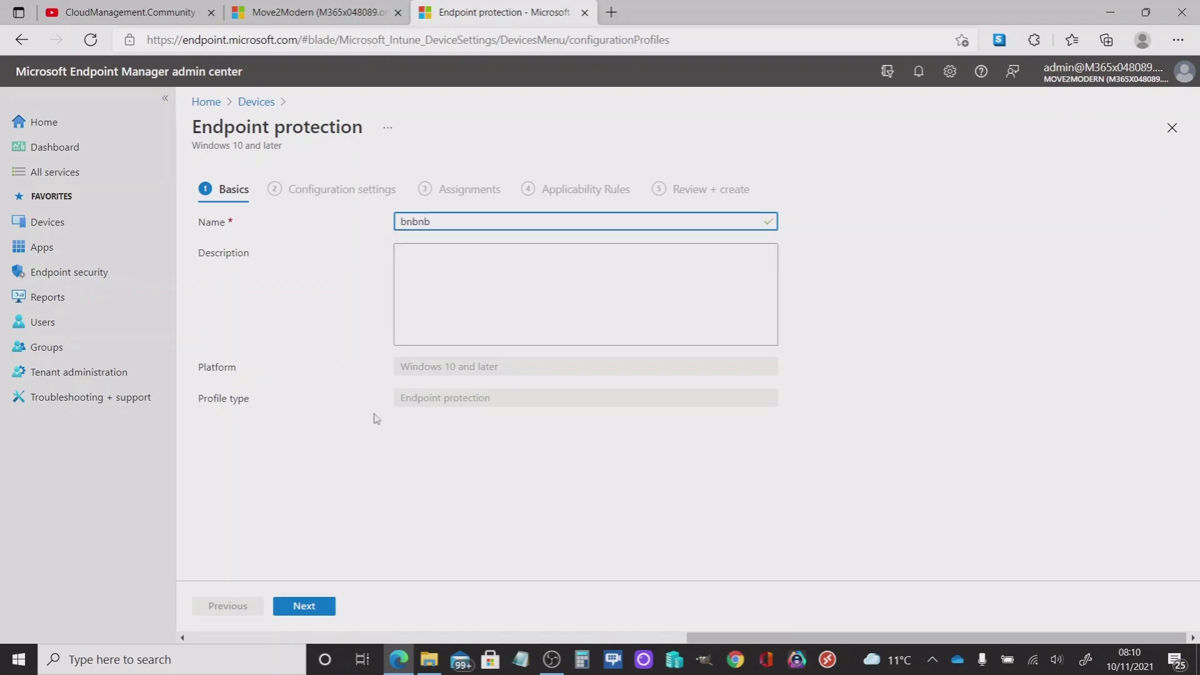
click(305, 609)
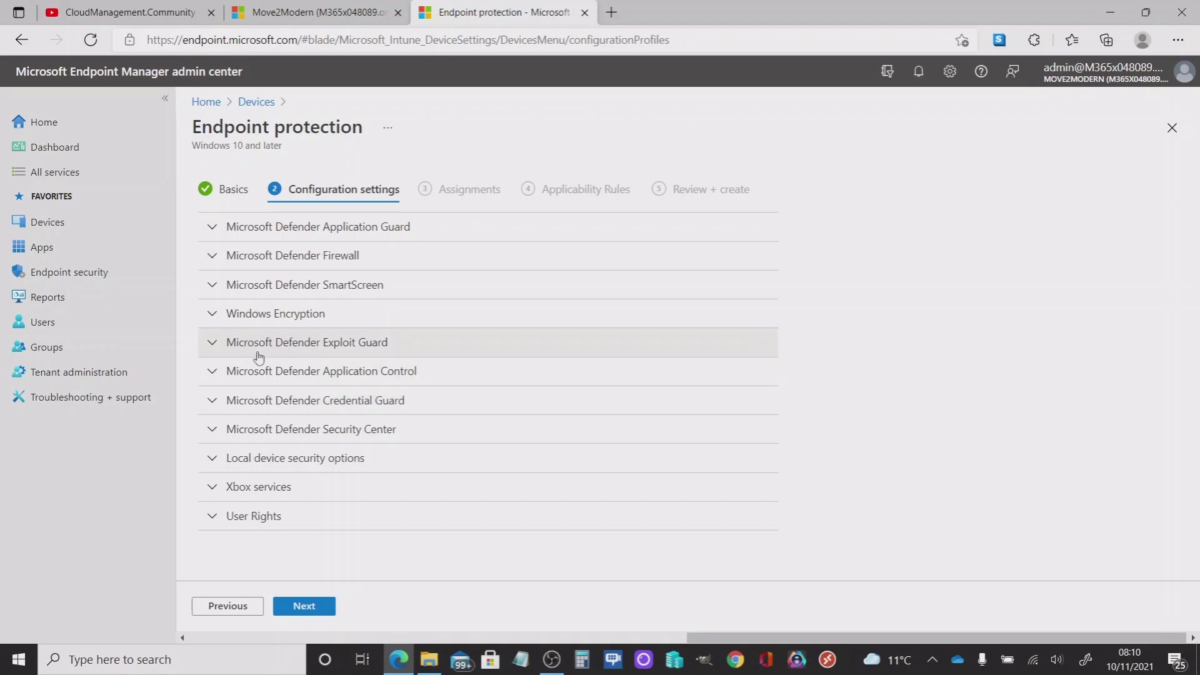
click(213, 314)
scroll(407, 394, down, 1)
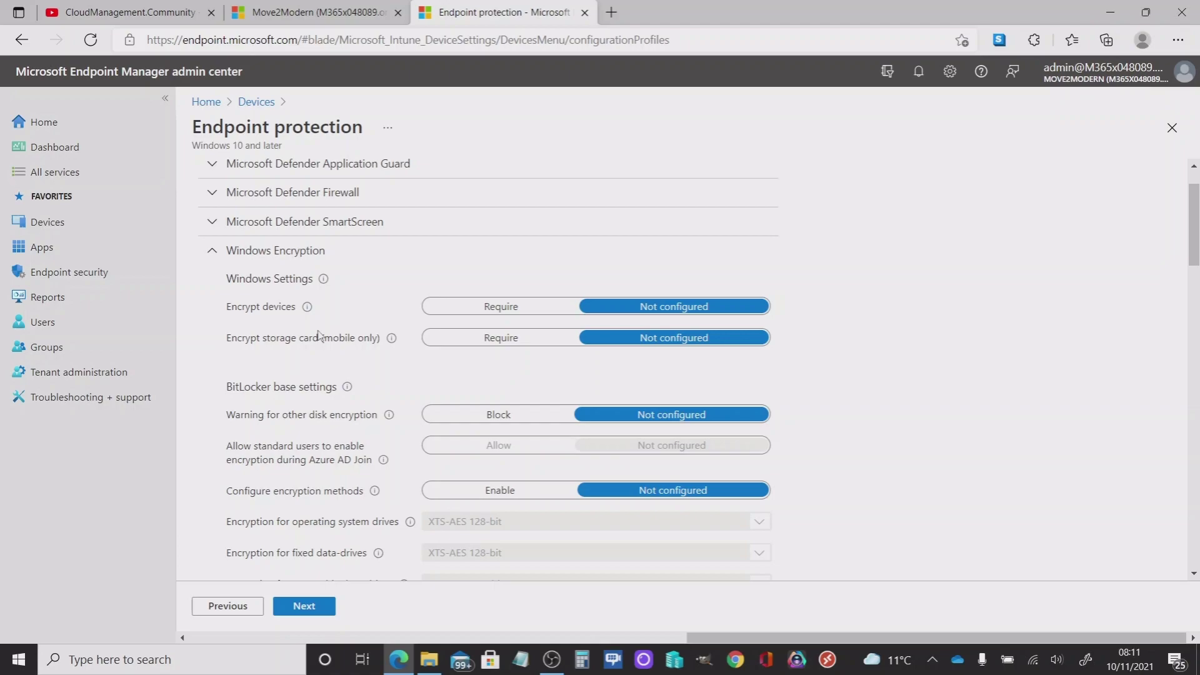
Discard the draft and create a Windows 10 and later Settings catalog (preview) profile
click(257, 102)
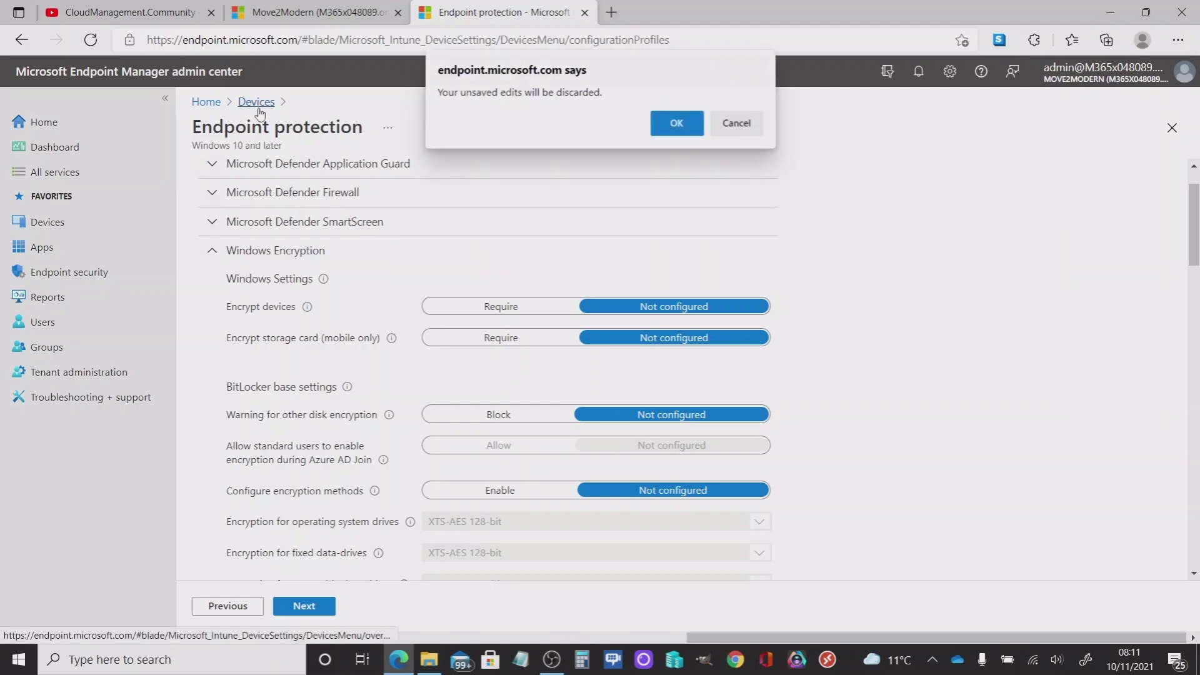
click(676, 125)
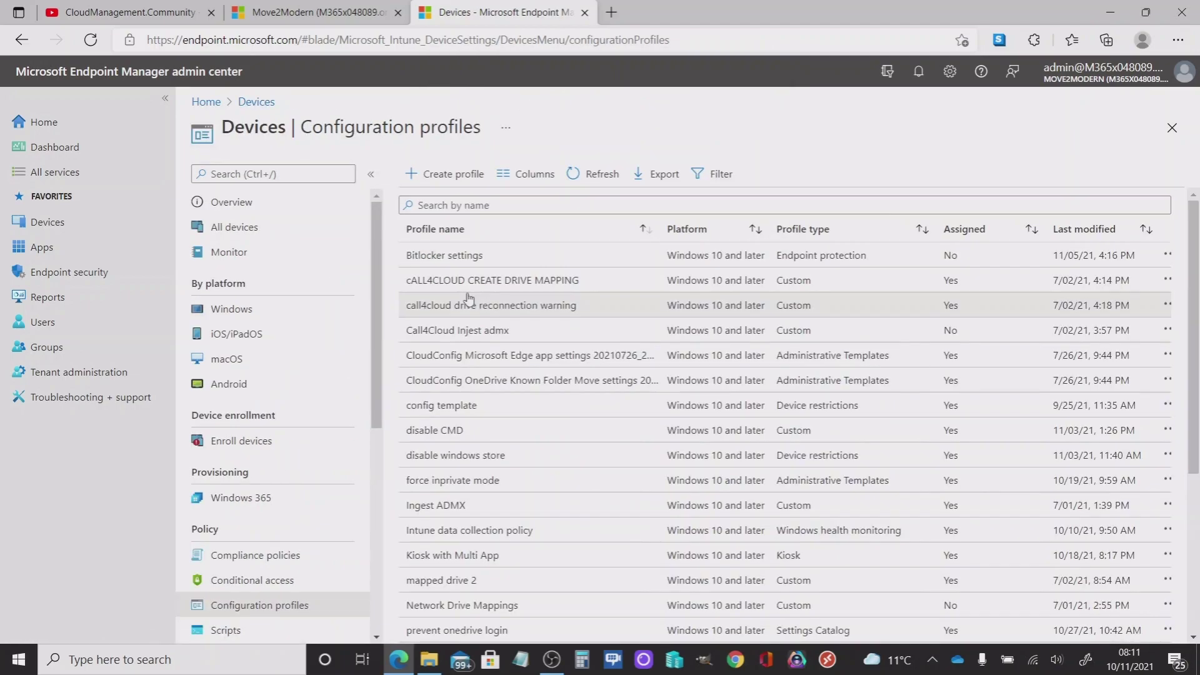
click(448, 177)
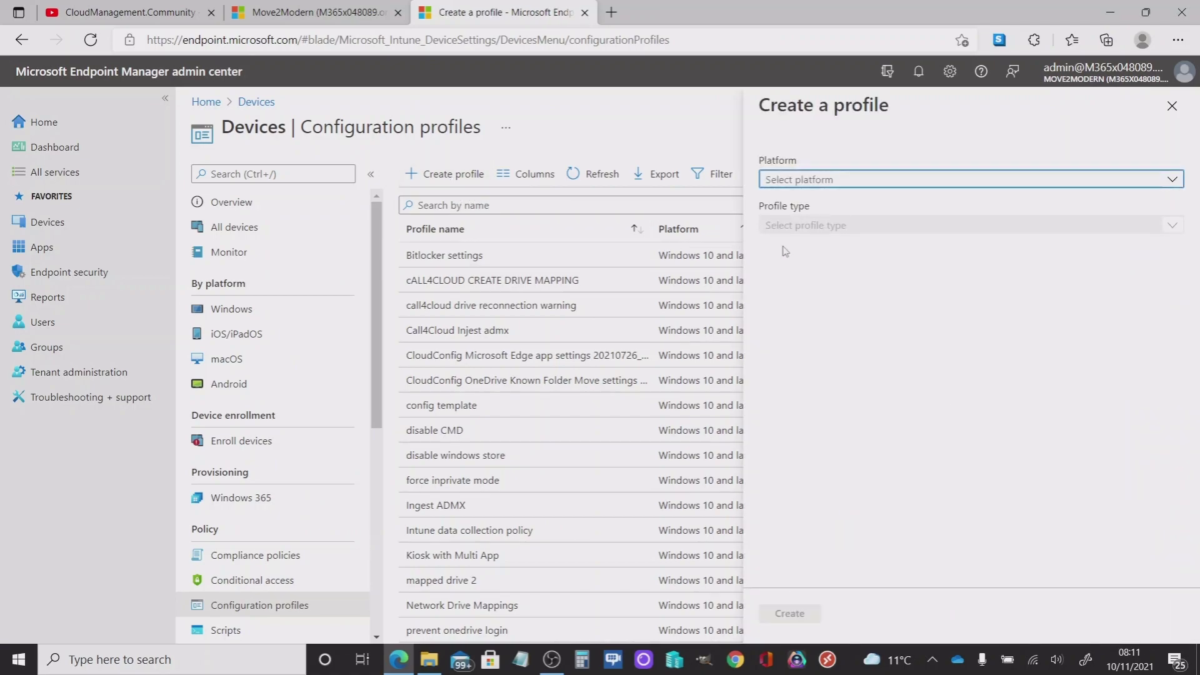
click(819, 181)
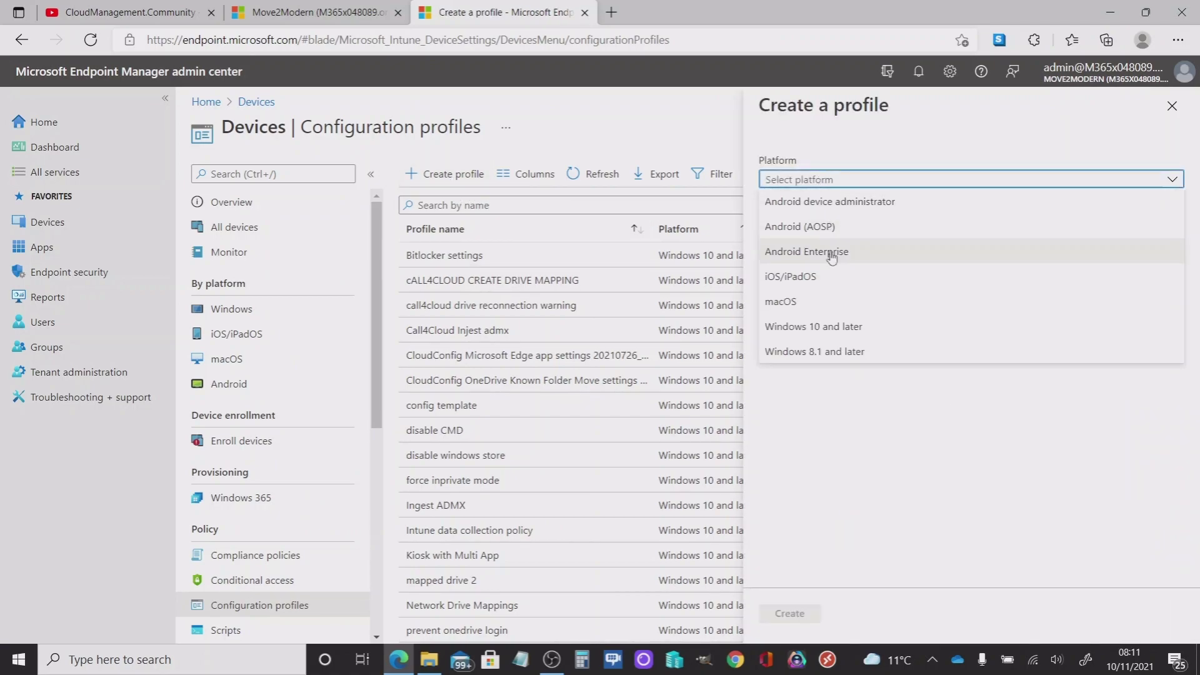
click(821, 333)
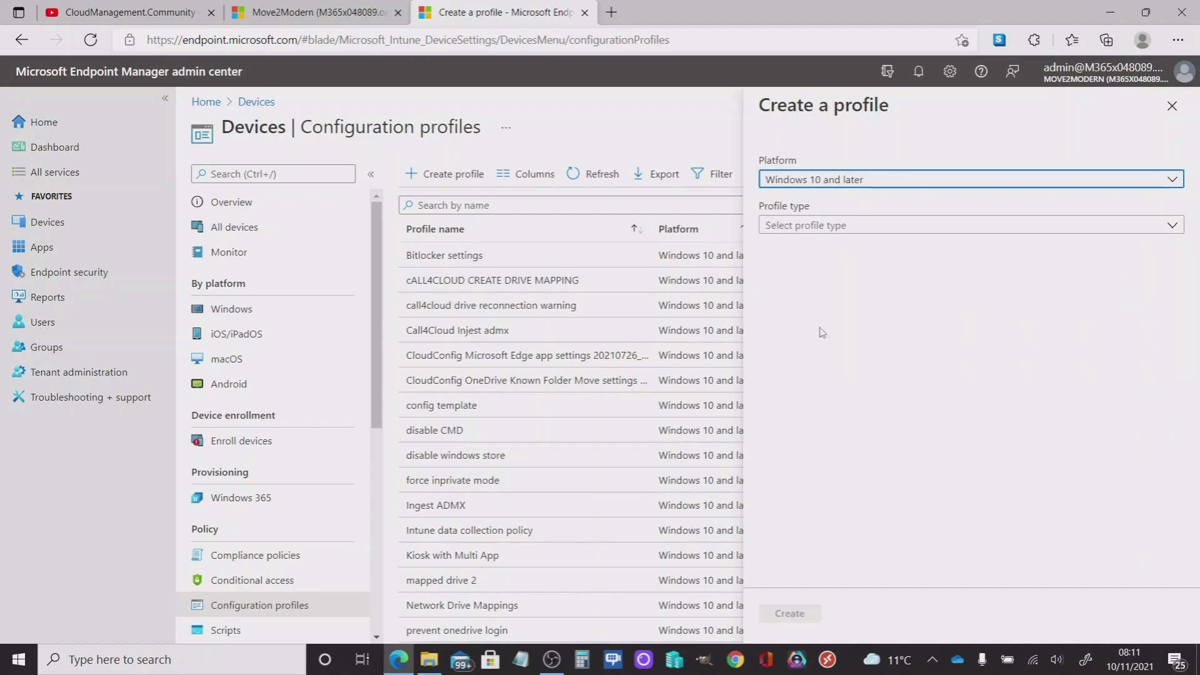
click(813, 226)
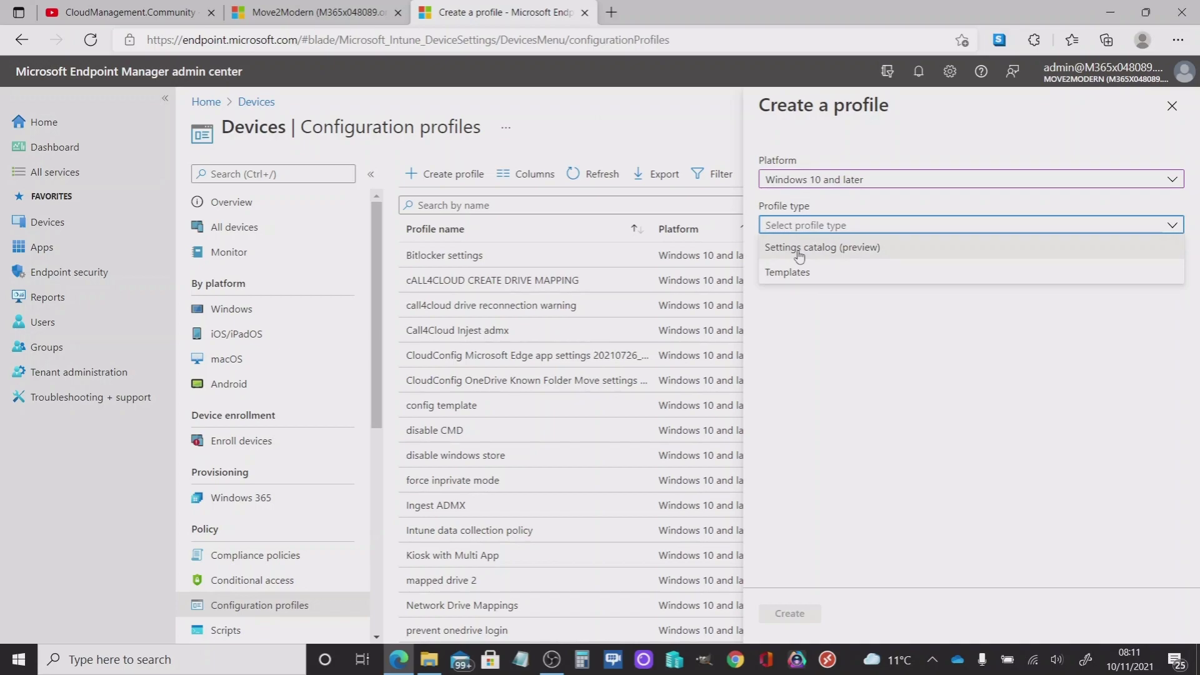
click(799, 250)
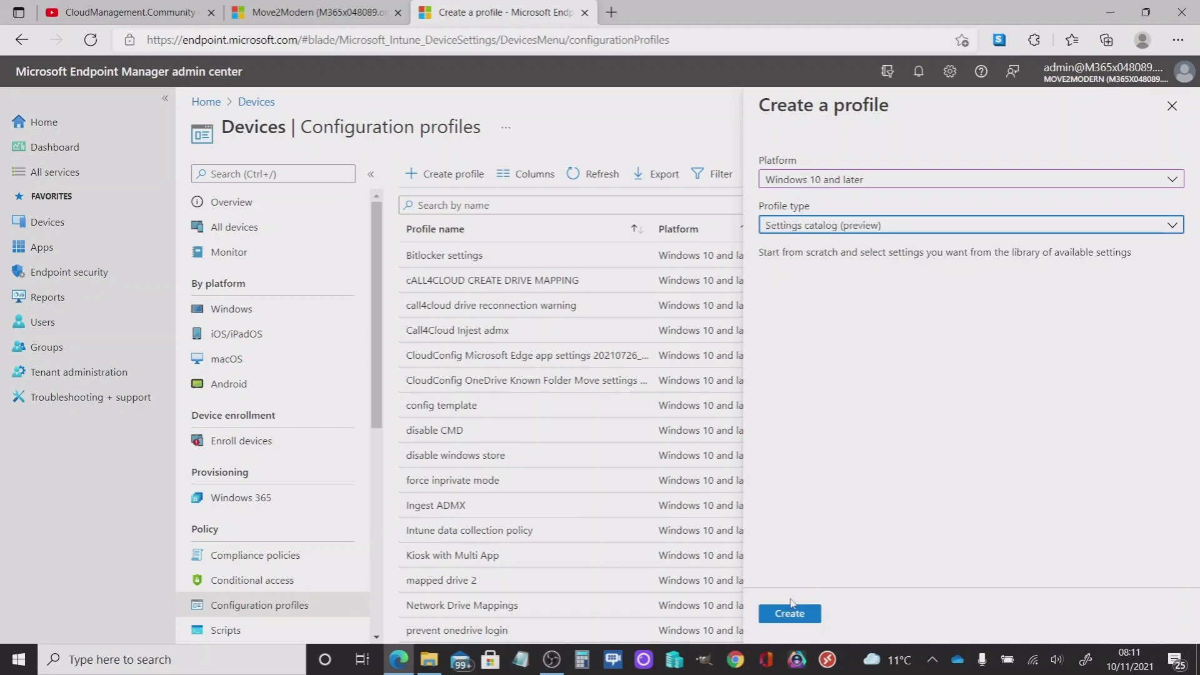
click(789, 613)
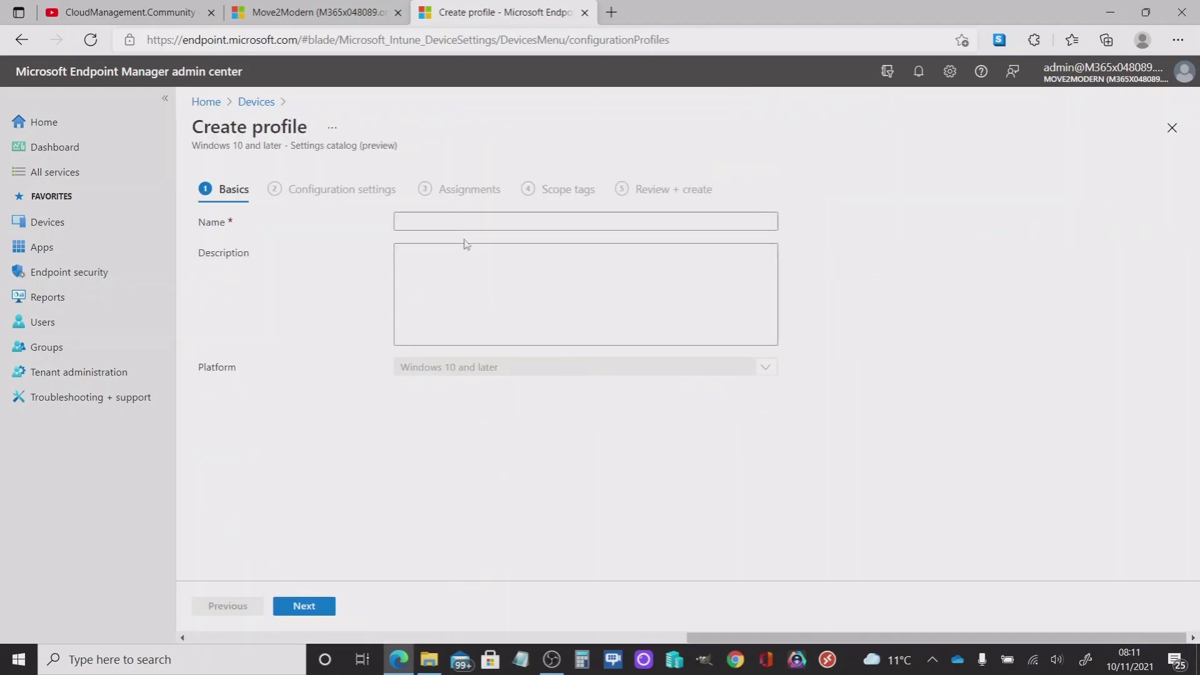
Name the profile 'bitlocker' and open the Settings picker on Configuration settings
click(479, 228)
text(bitlocker)
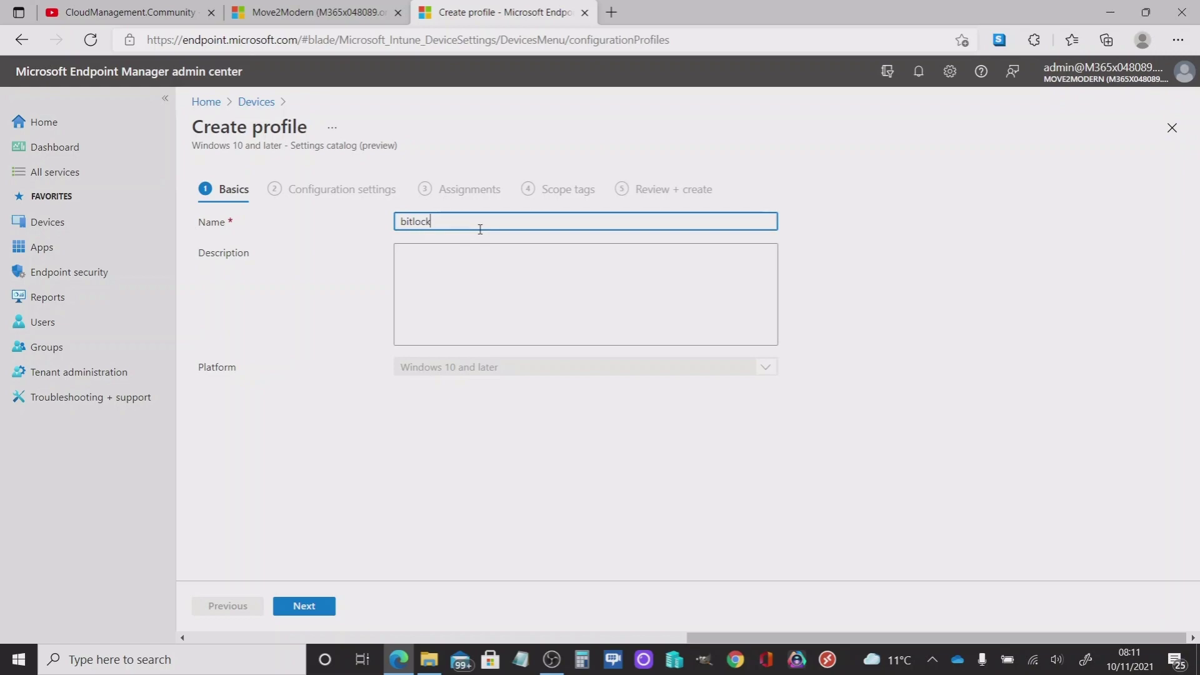
click(304, 606)
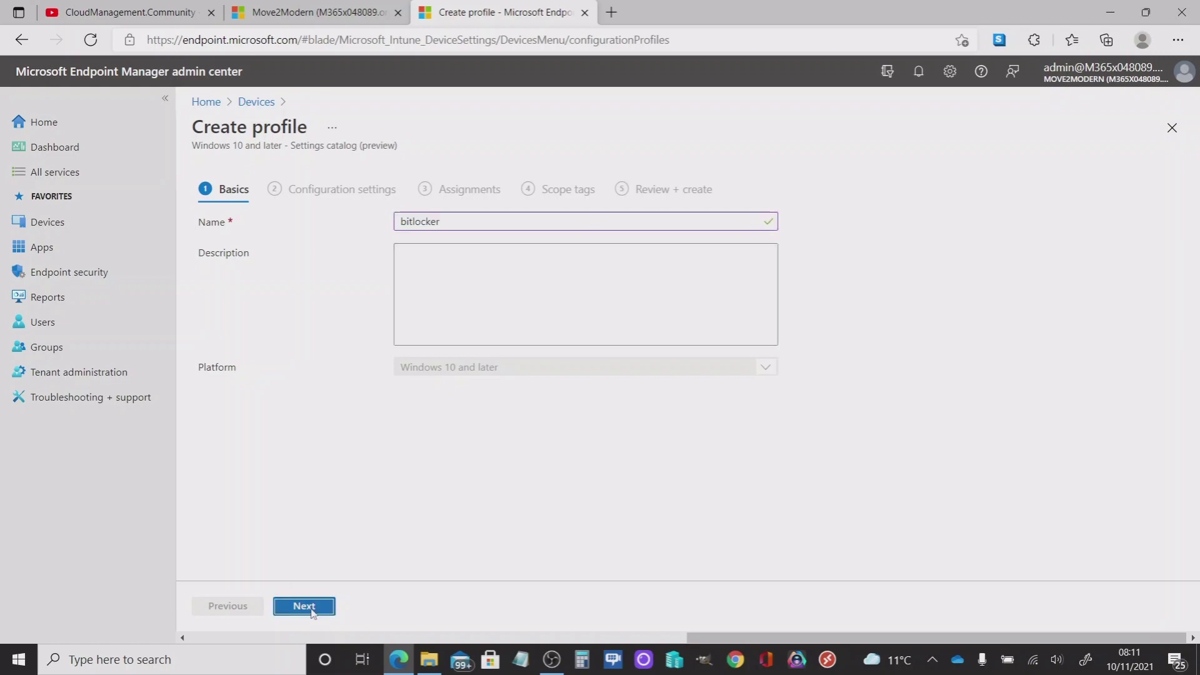
click(225, 409)
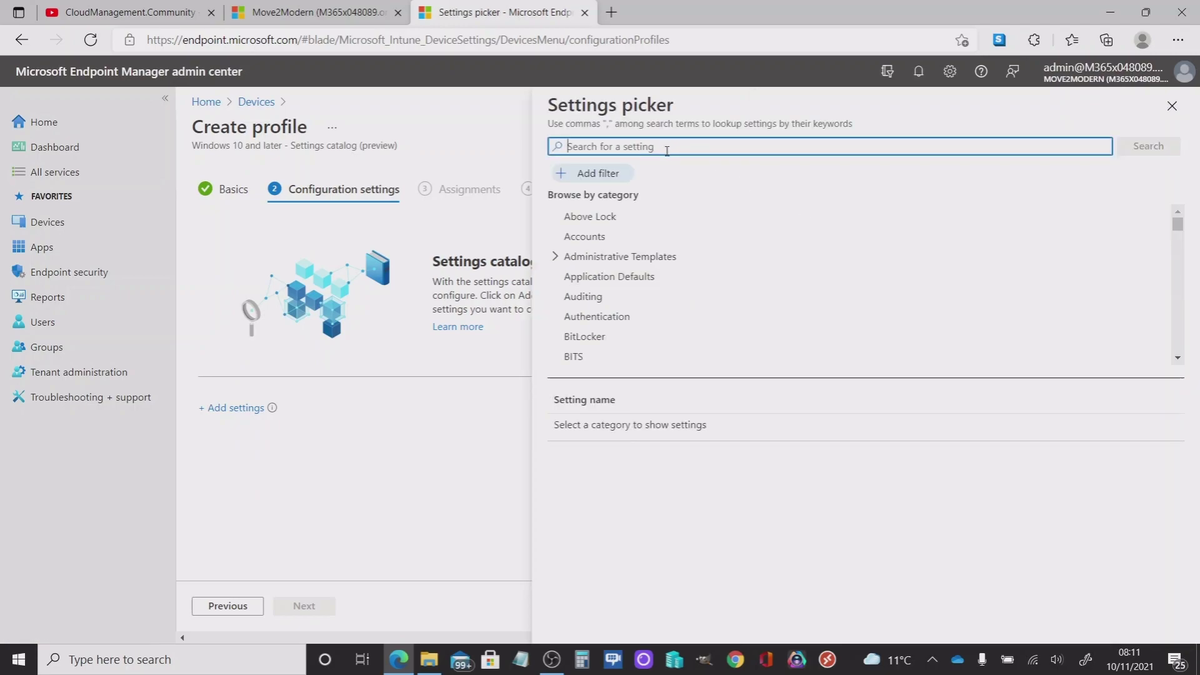
Search the catalog for 'bitlocker' and browse its Removable Data Drives and Operating System Drives settings
click(659, 149)
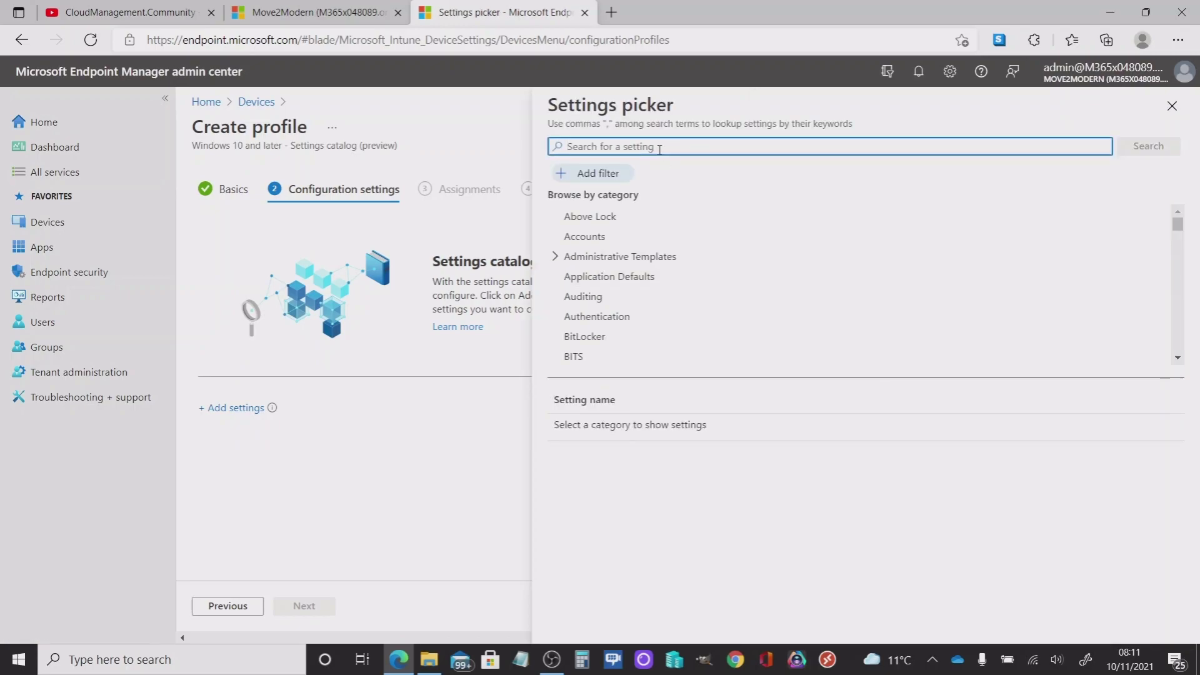
text(bitlocke)
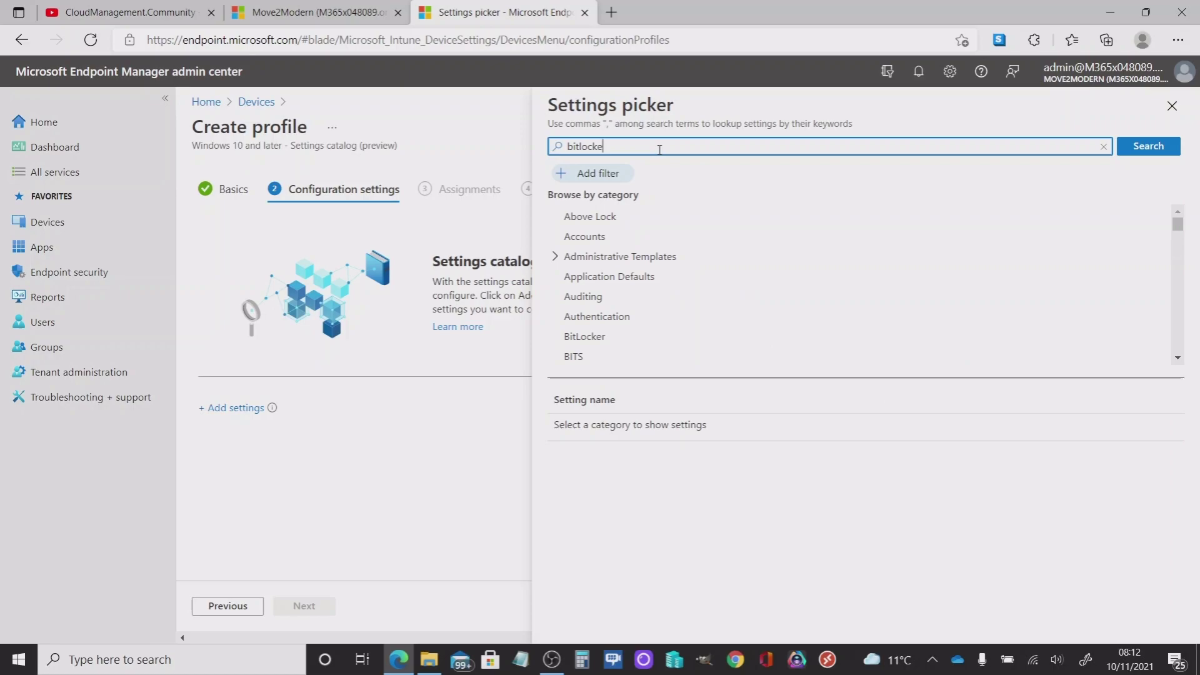
text(r)
key(Return)
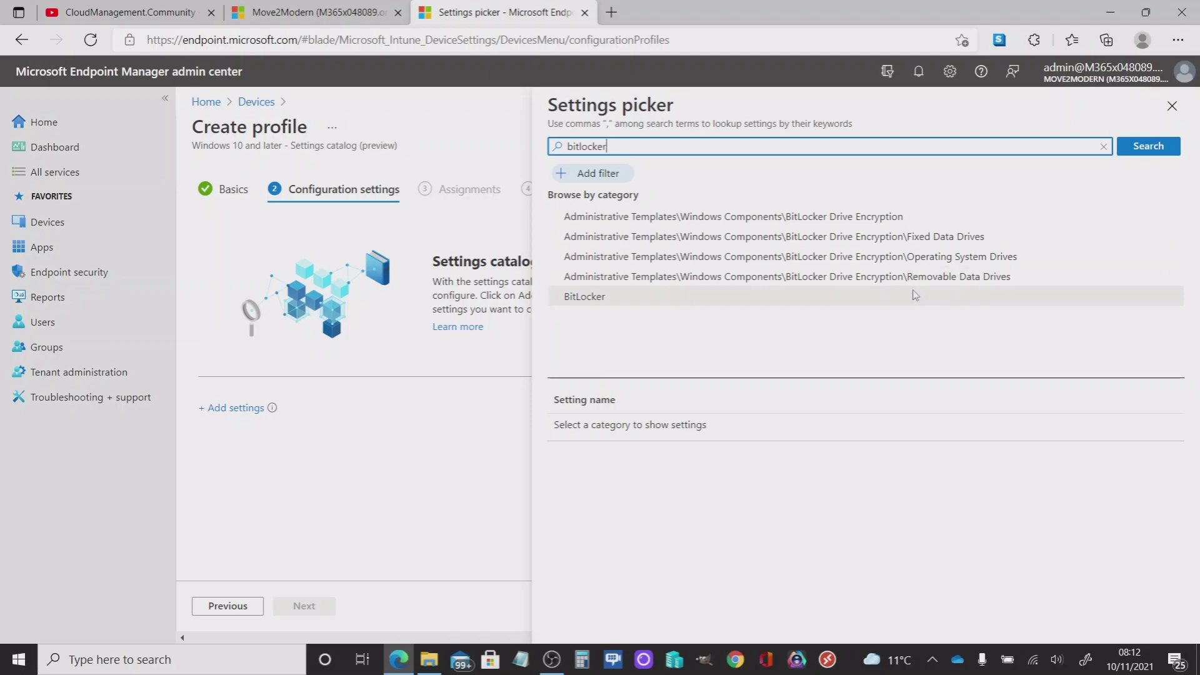
click(724, 279)
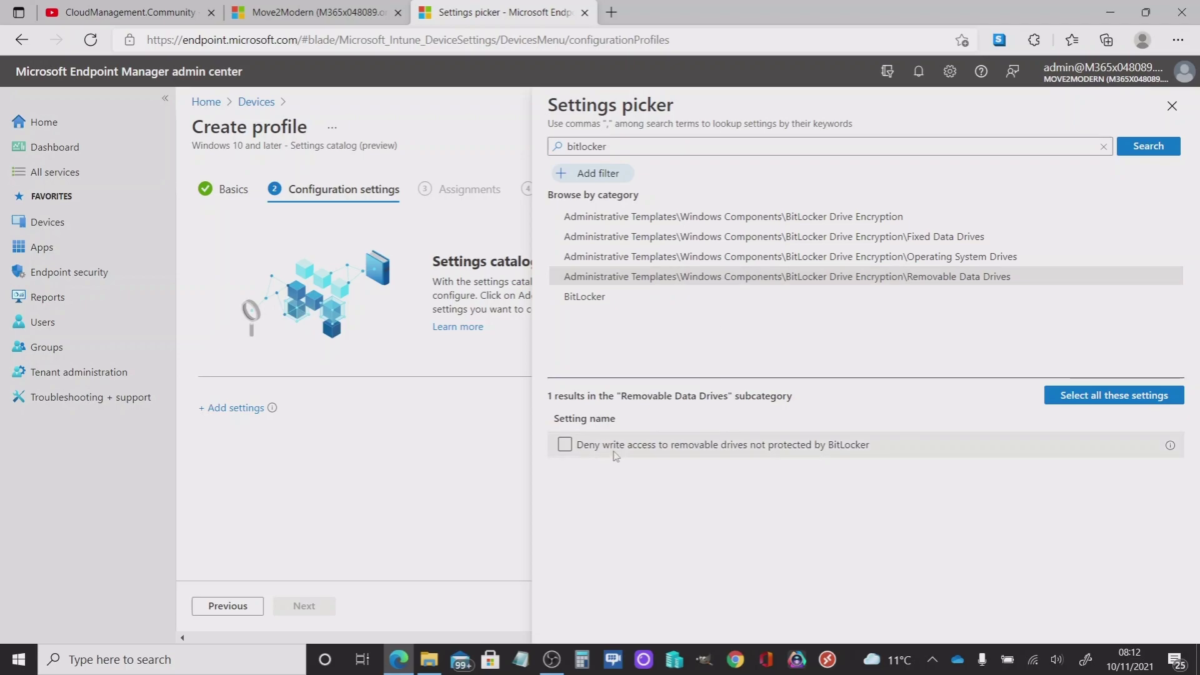
click(709, 263)
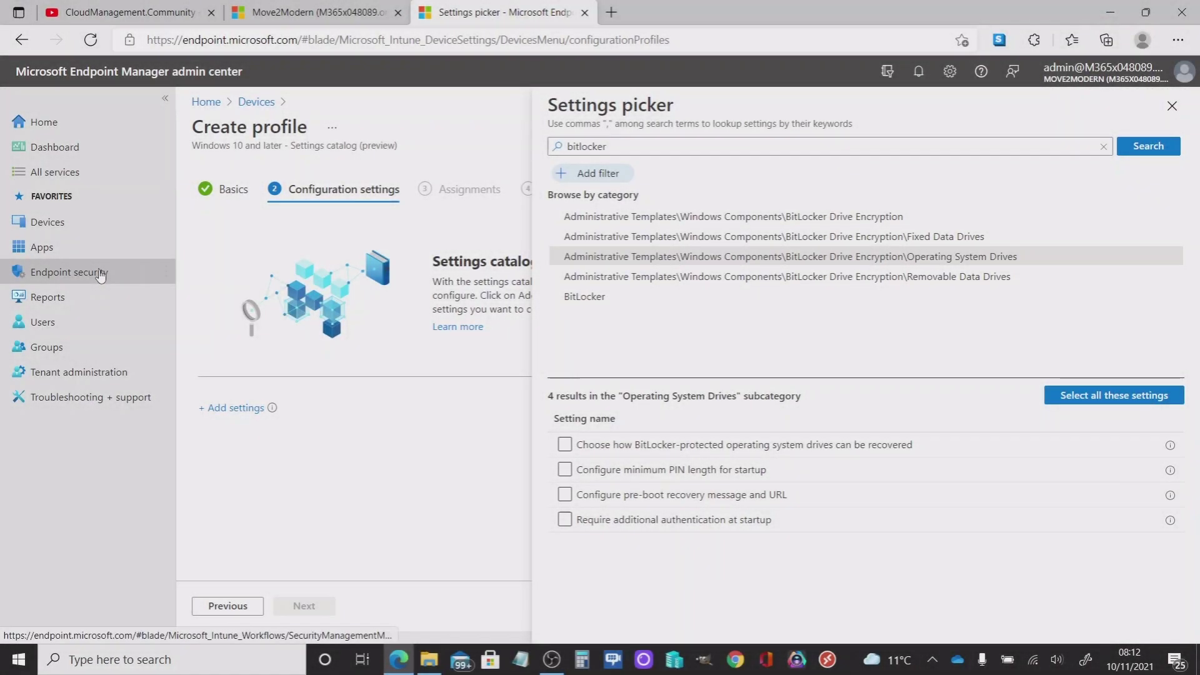
click(99, 273)
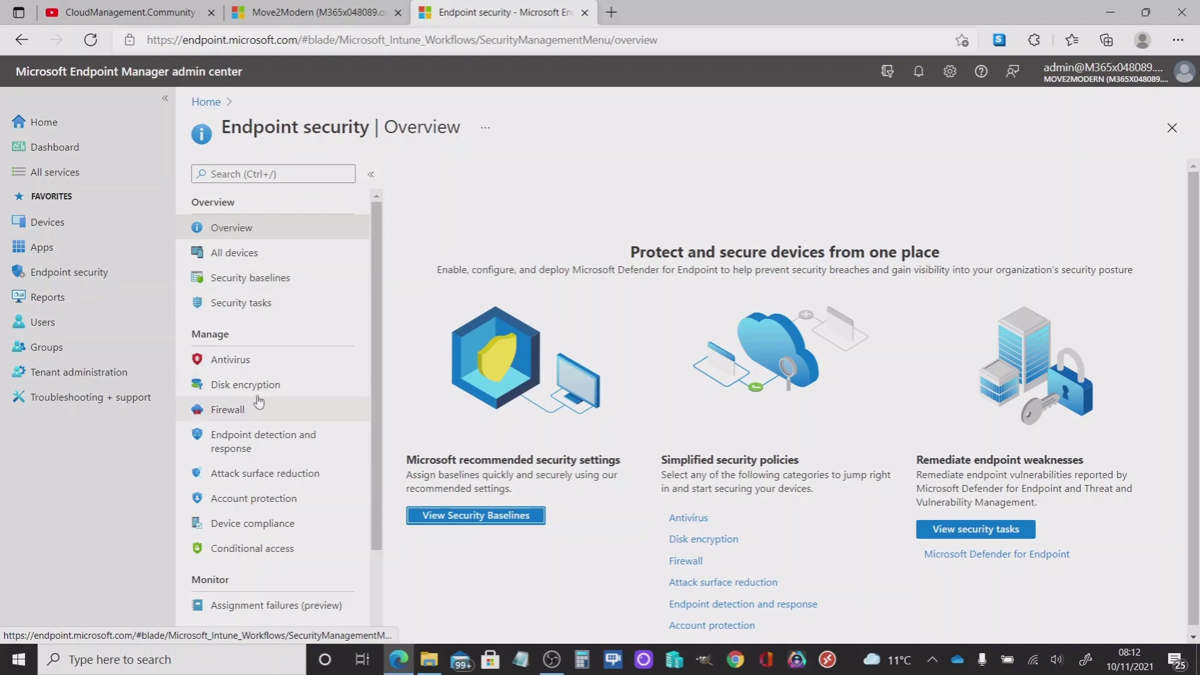
Open the list of Disk encryption policies
click(259, 385)
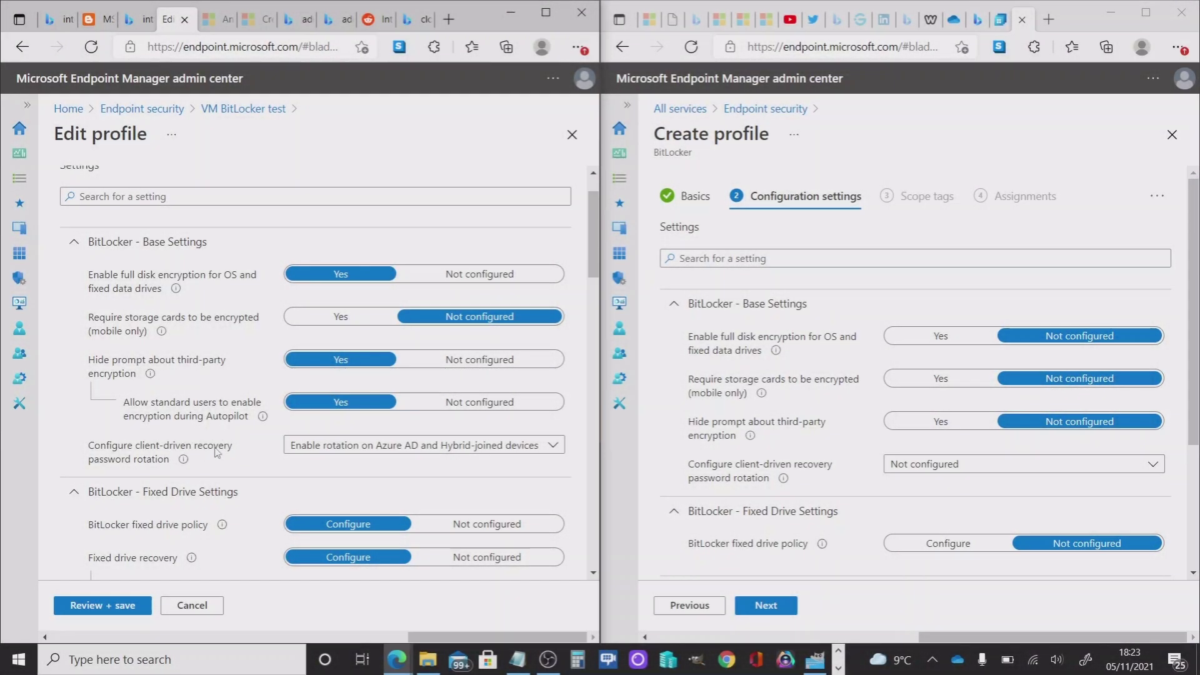
click(410, 452)
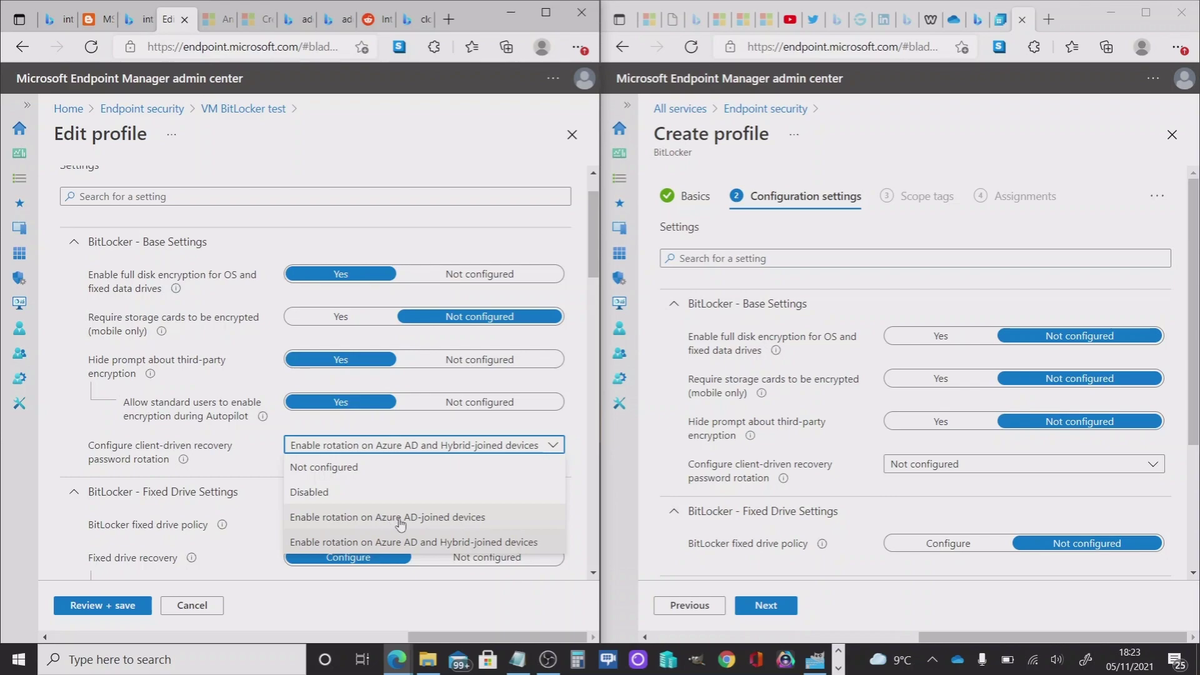
click(437, 543)
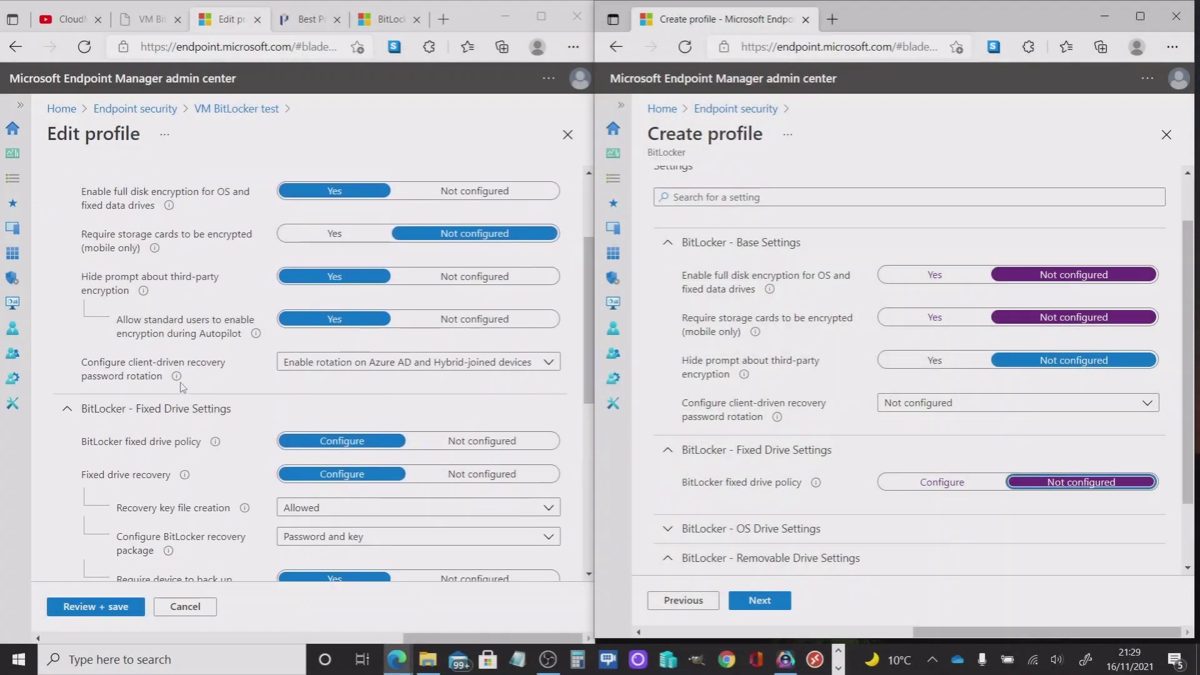
Set the new profile's BitLocker fixed drive policy to Configure and check the existing profile's fixed-drive option info
scroll(181, 388, down, 3)
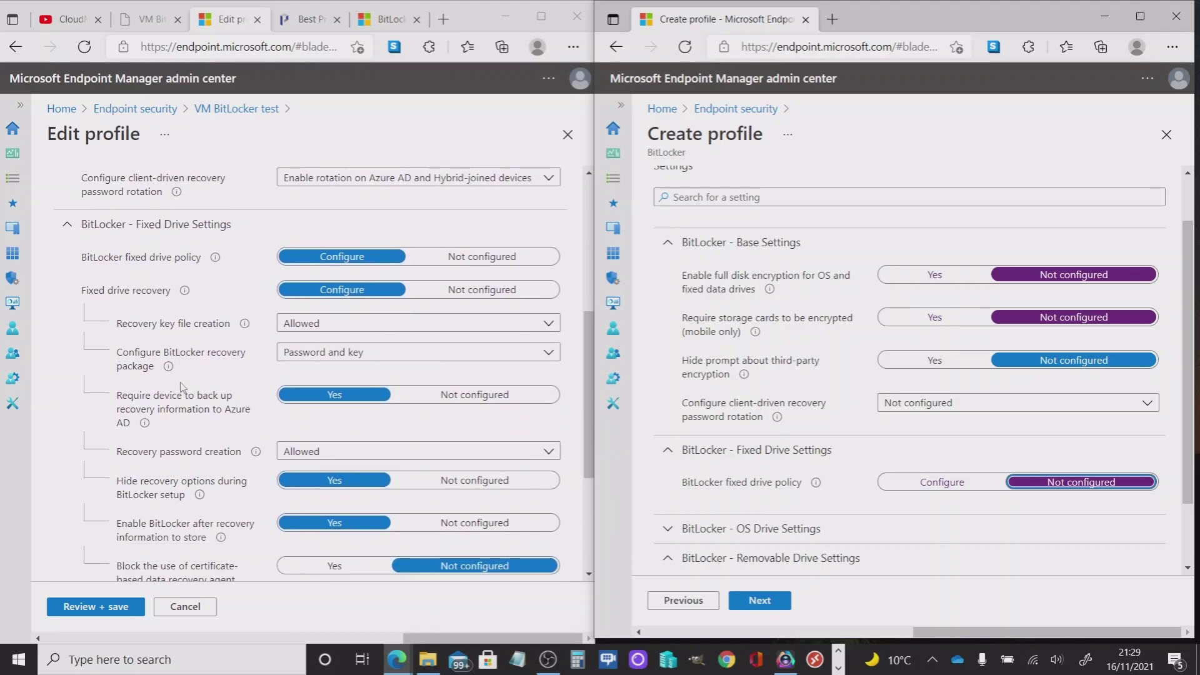
scroll(758, 365, down, 2)
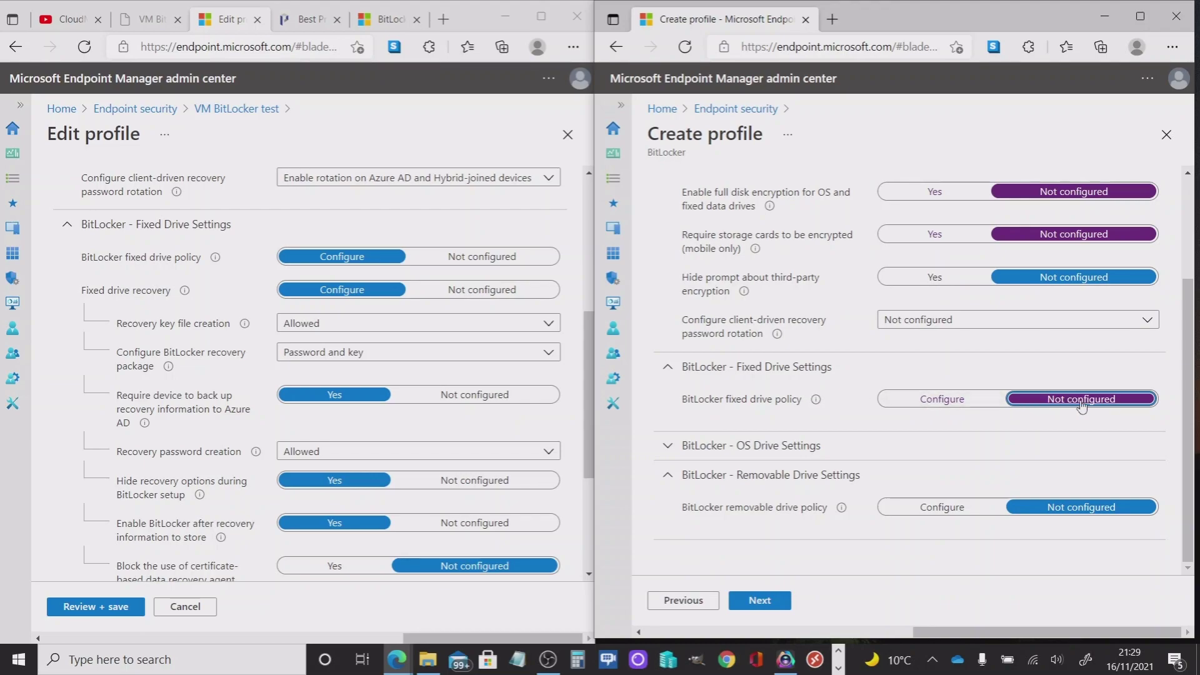
click(931, 400)
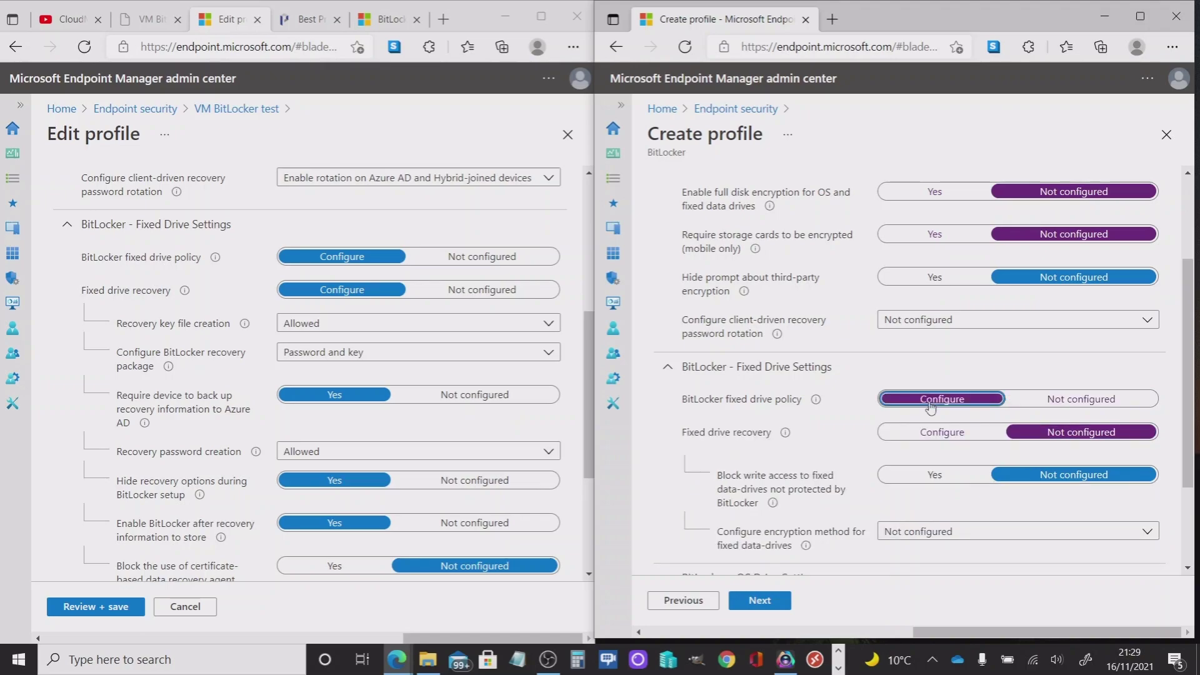
scroll(775, 402, down, 2)
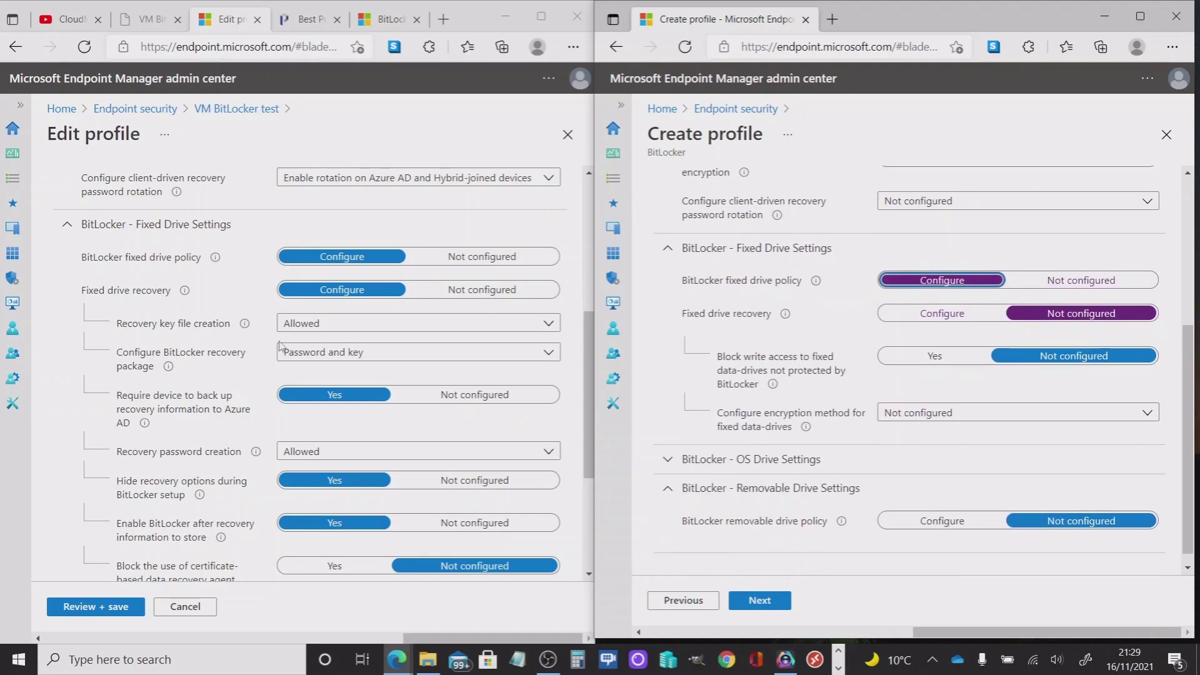
scroll(192, 381, down, 1)
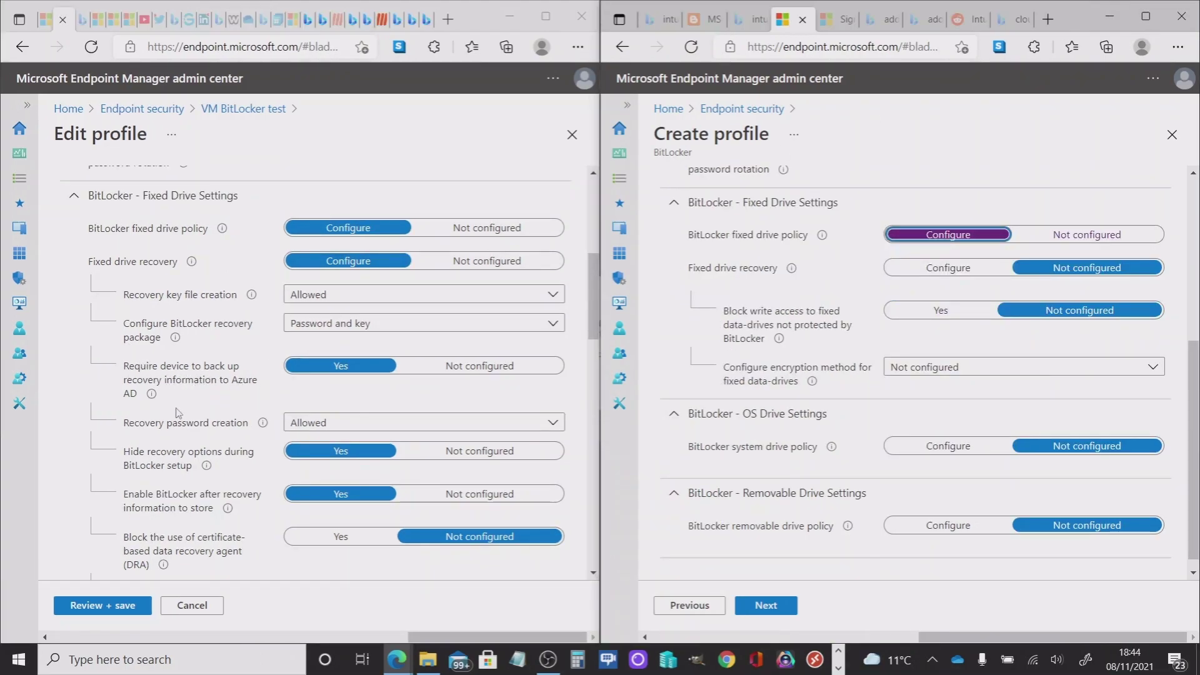
mouse_move(152, 396)
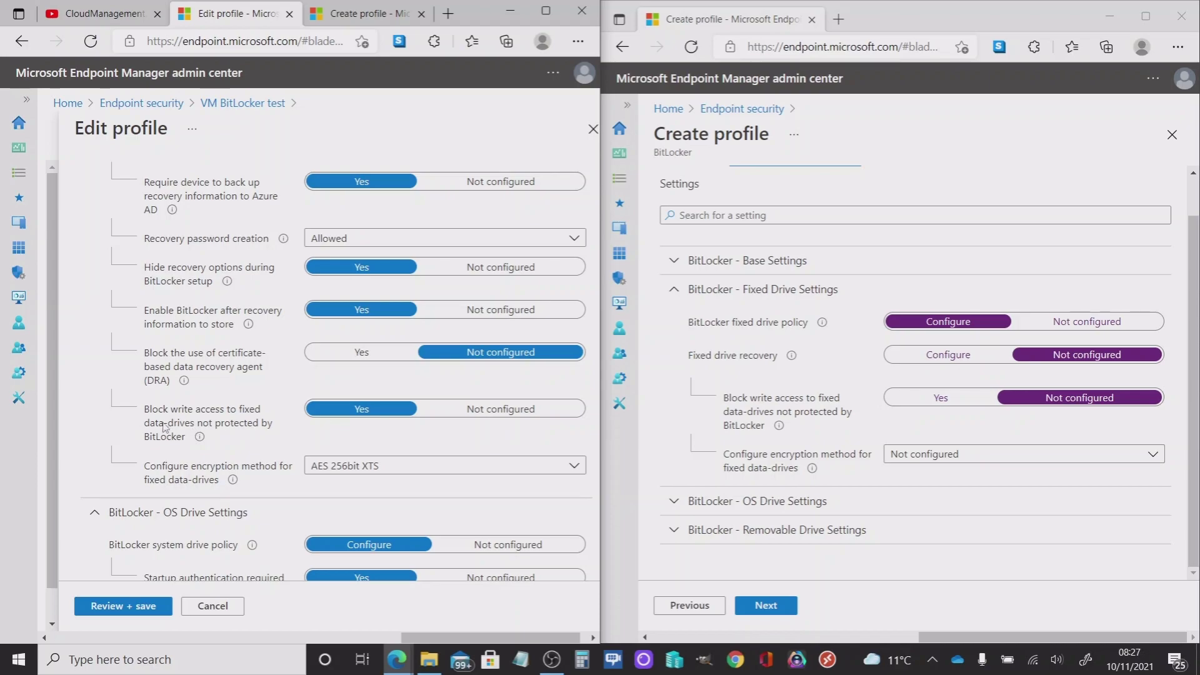
mouse_move(198, 437)
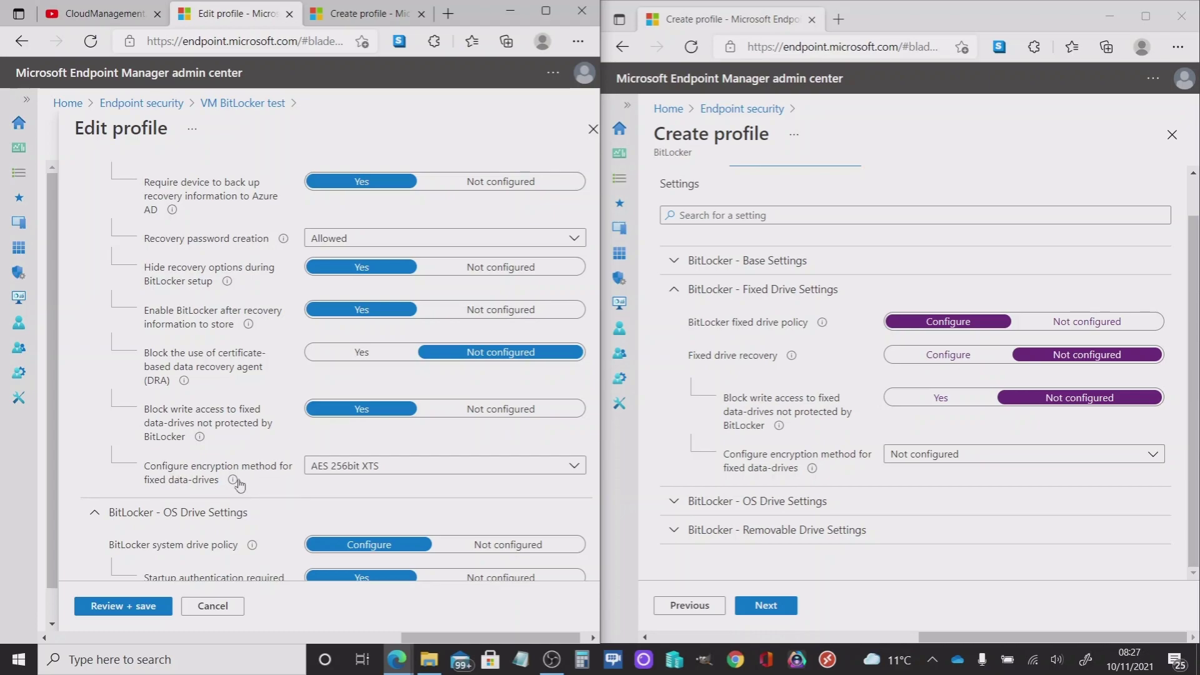
mouse_move(234, 481)
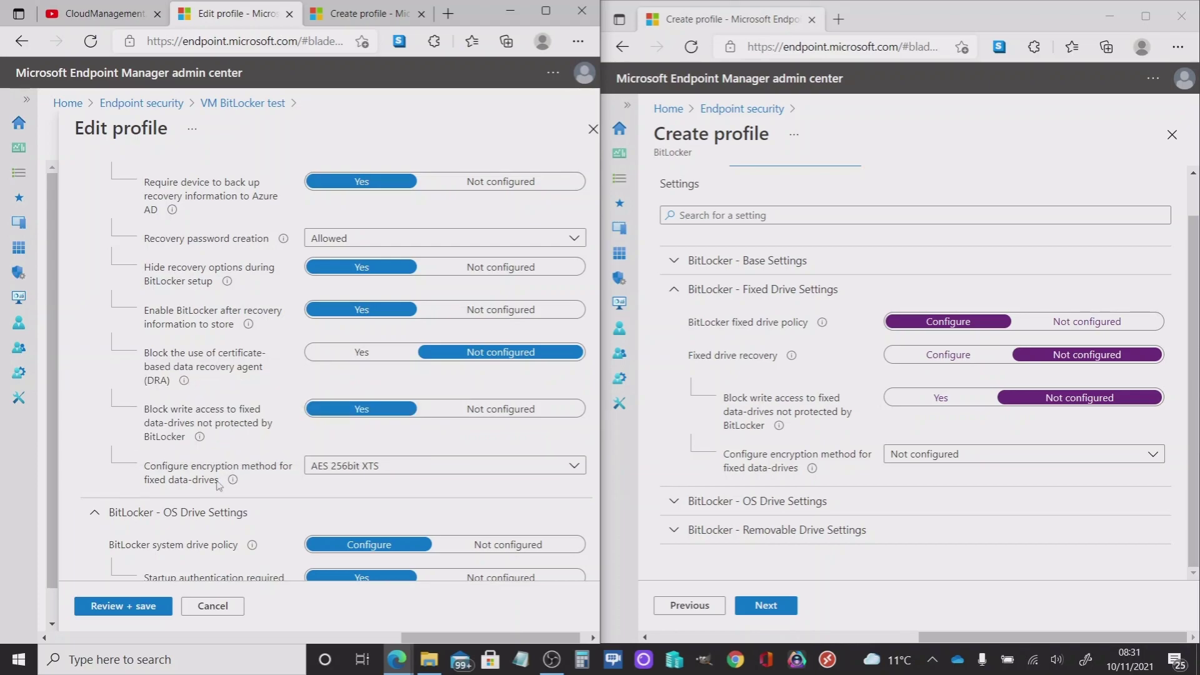
mouse_move(234, 485)
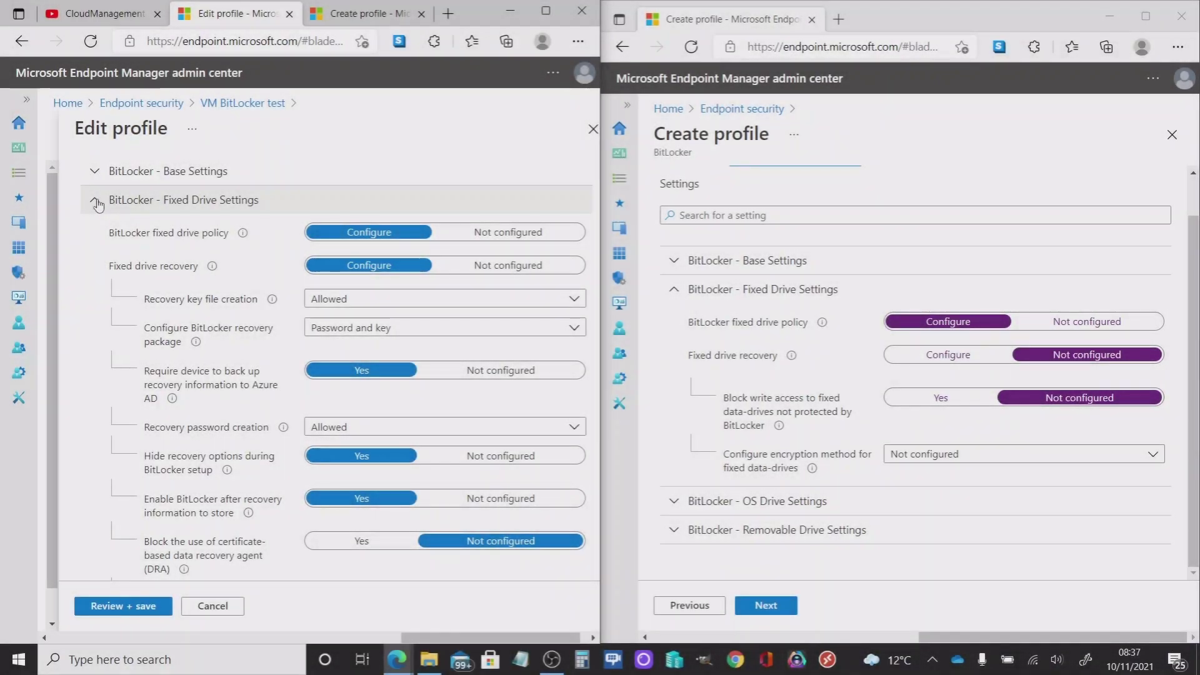
Collapse Fixed Drive Settings in both profiles and set the new profile's system drive policy to Configure
click(97, 201)
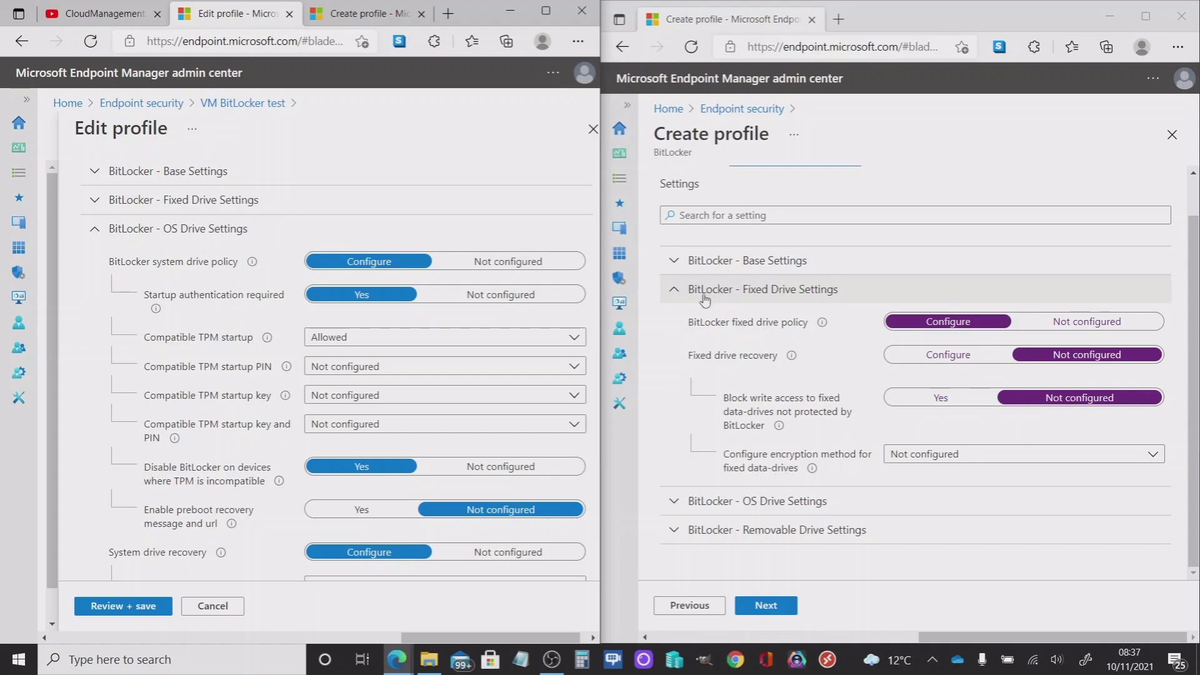
click(675, 288)
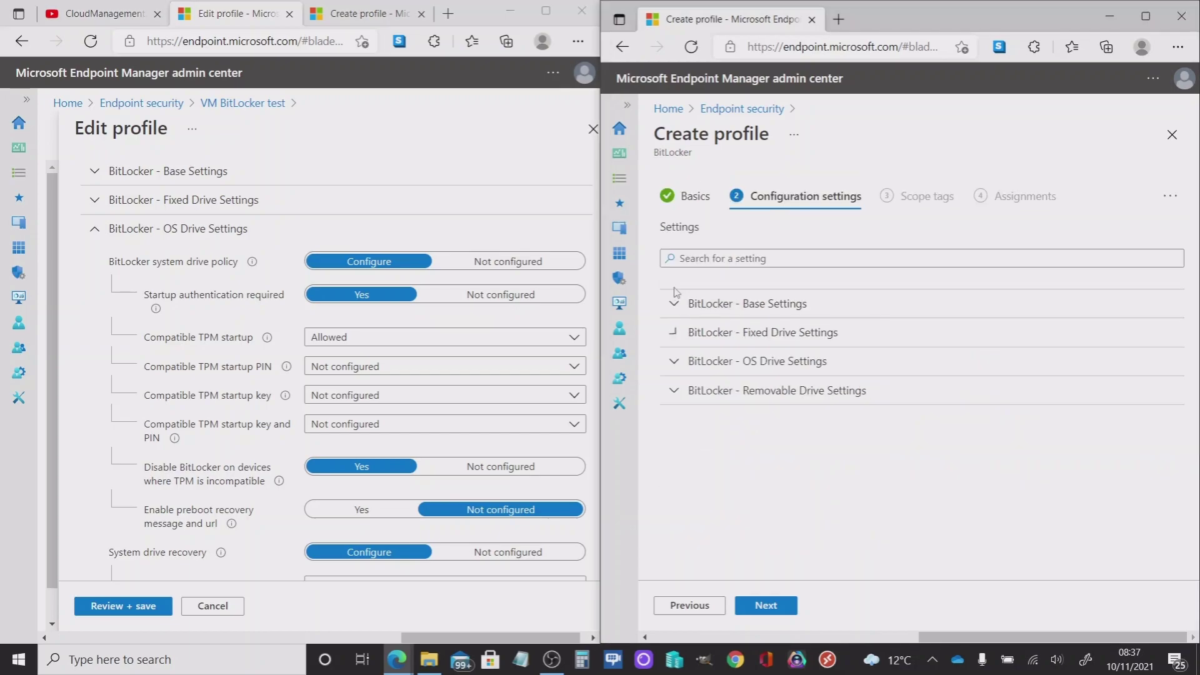
click(673, 363)
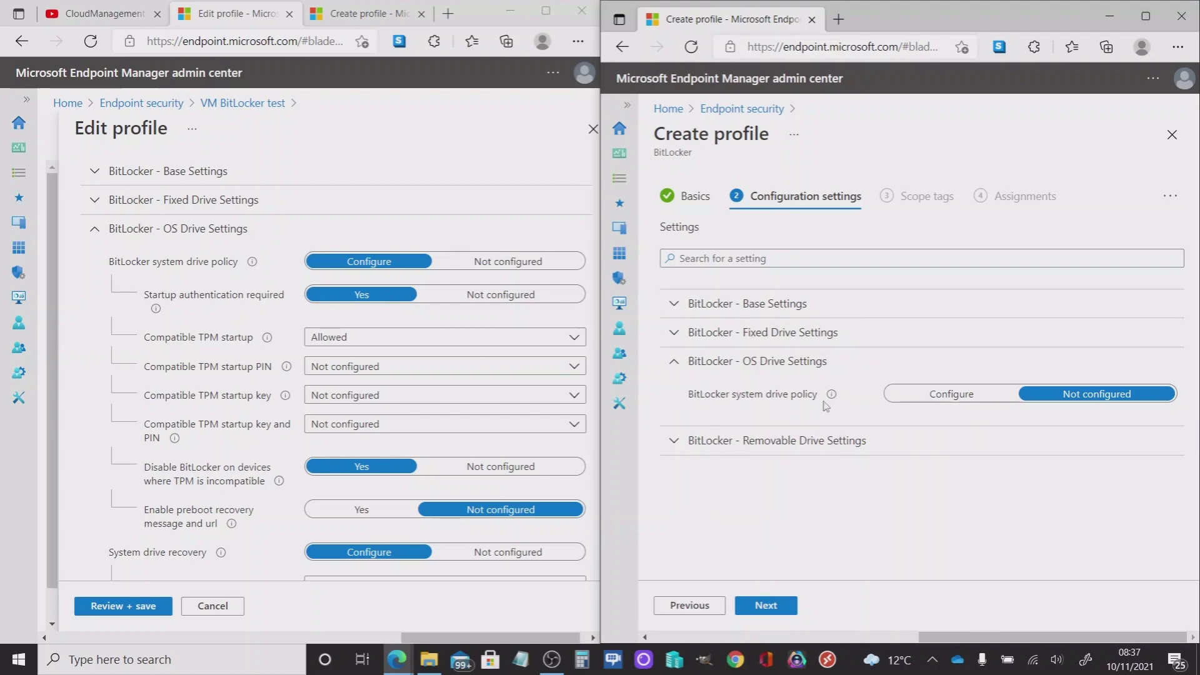
click(945, 399)
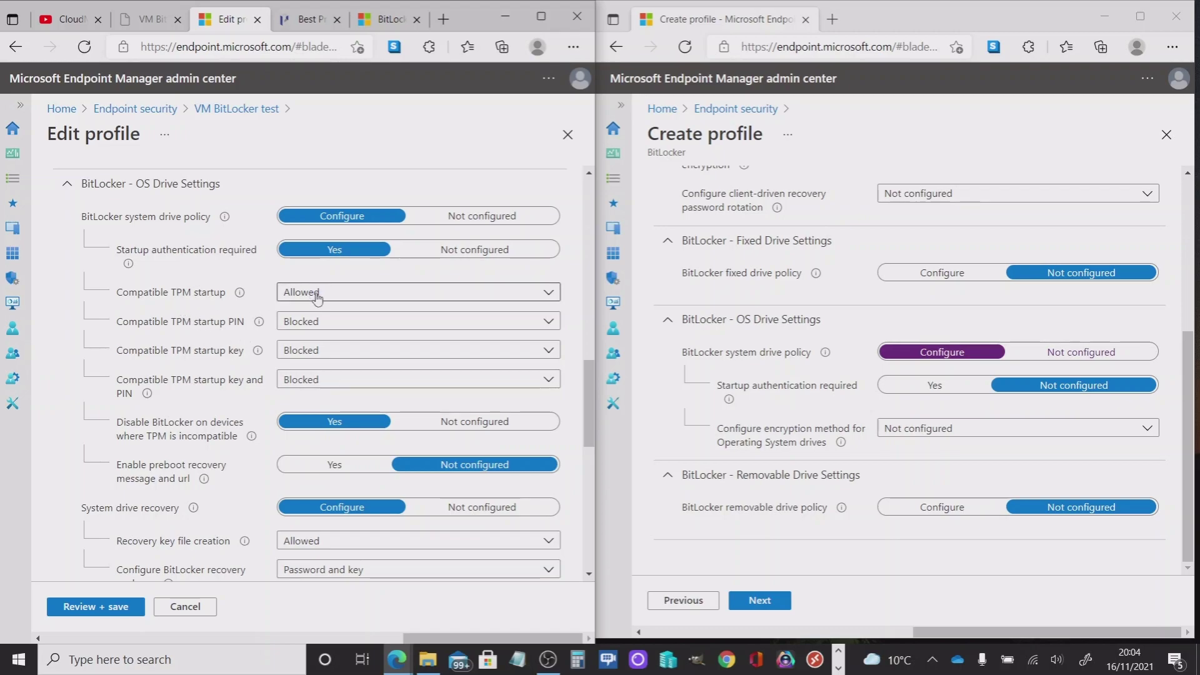
Consult the BitLocker CSP docs, snap them beside Create profile, then show the existing profile's Edit page
click(381, 19)
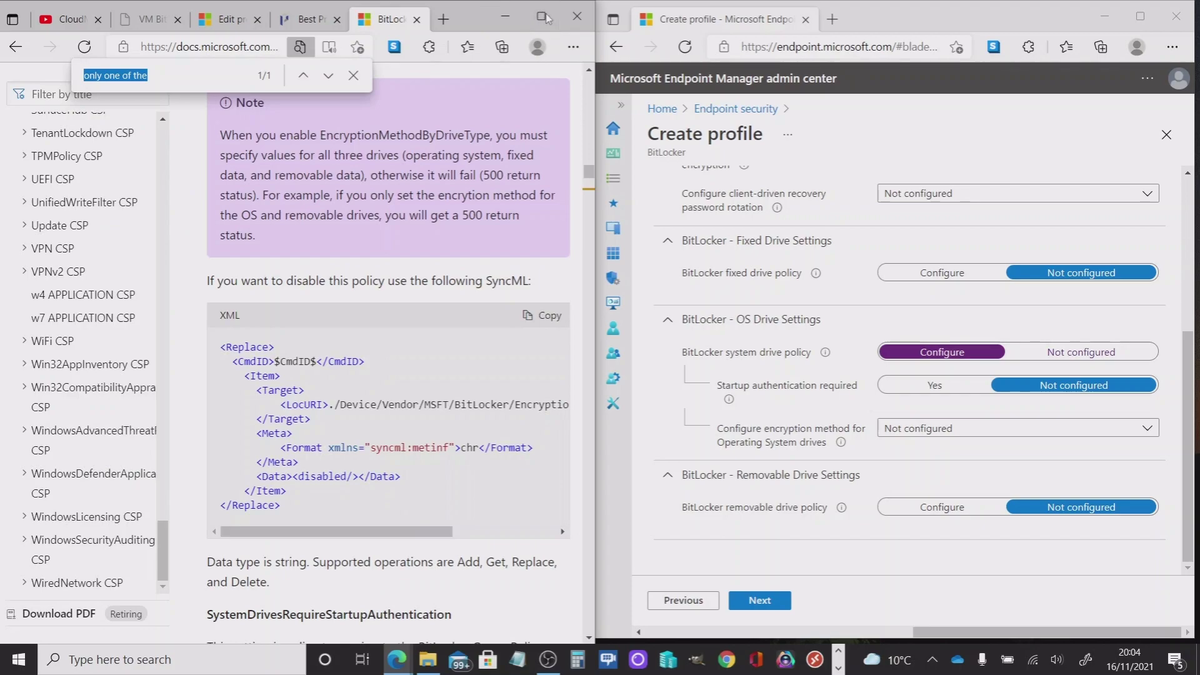
click(542, 16)
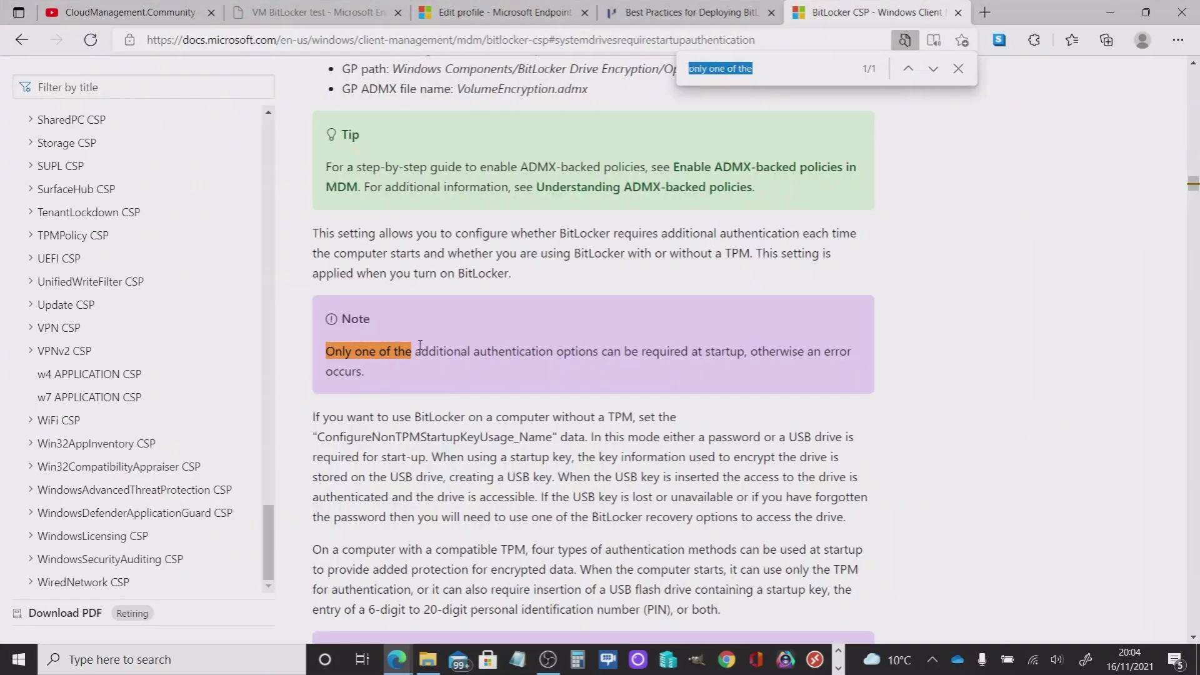
click(420, 346)
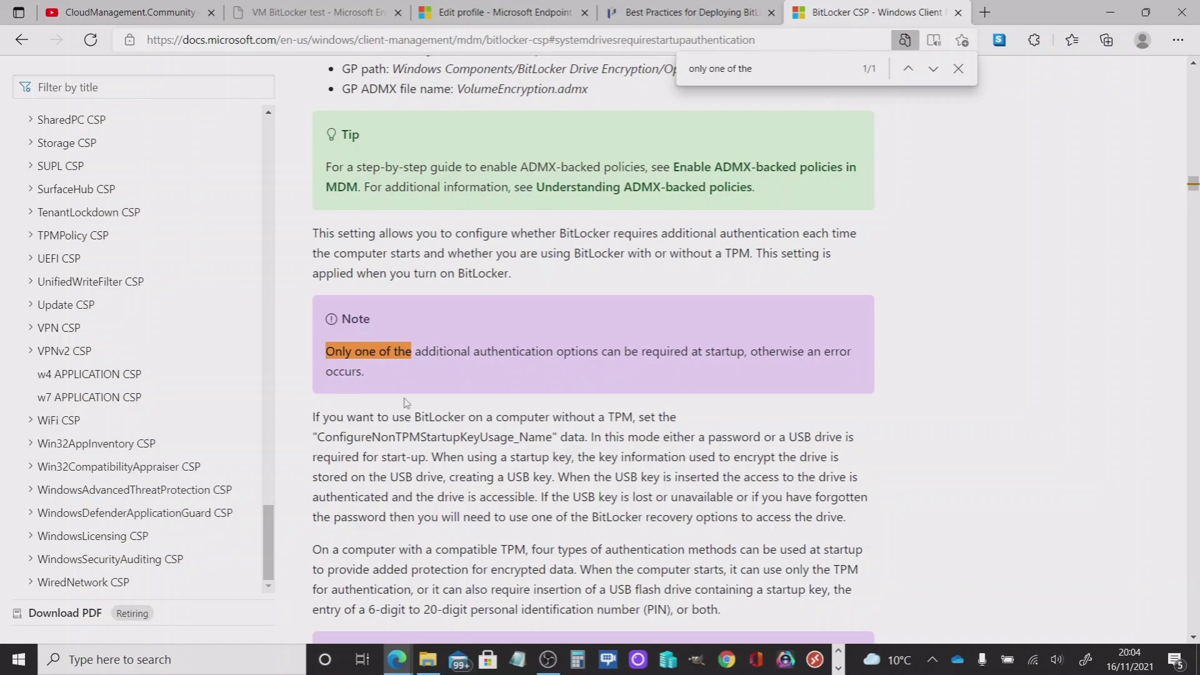
click(1145, 12)
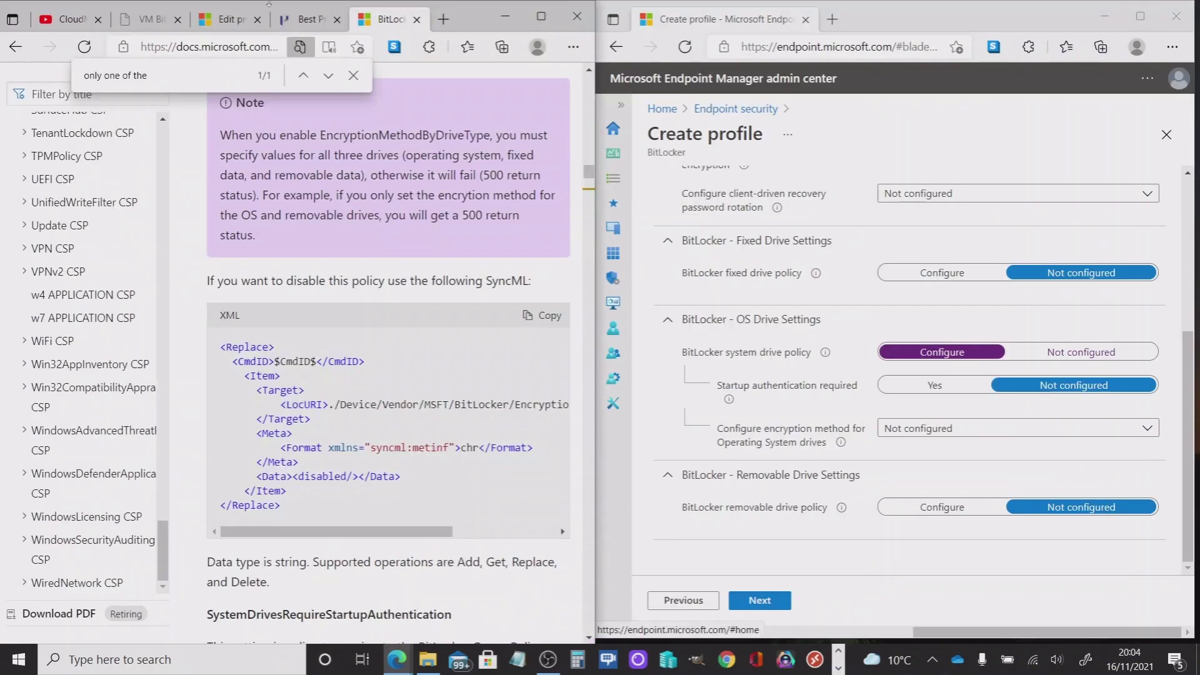
click(232, 23)
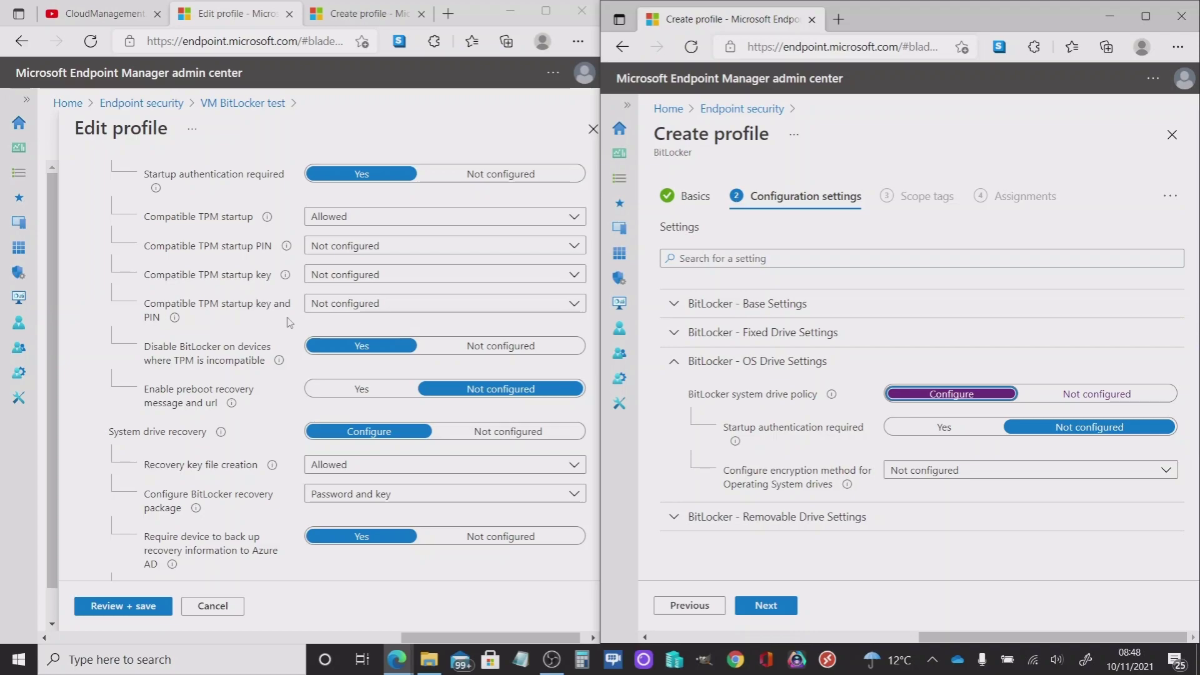
Collapse OS Drive Settings in both profiles and expand the new profile's Removable Drive Settings
scroll(289, 322, down, 4)
scroll(289, 319, up, 5)
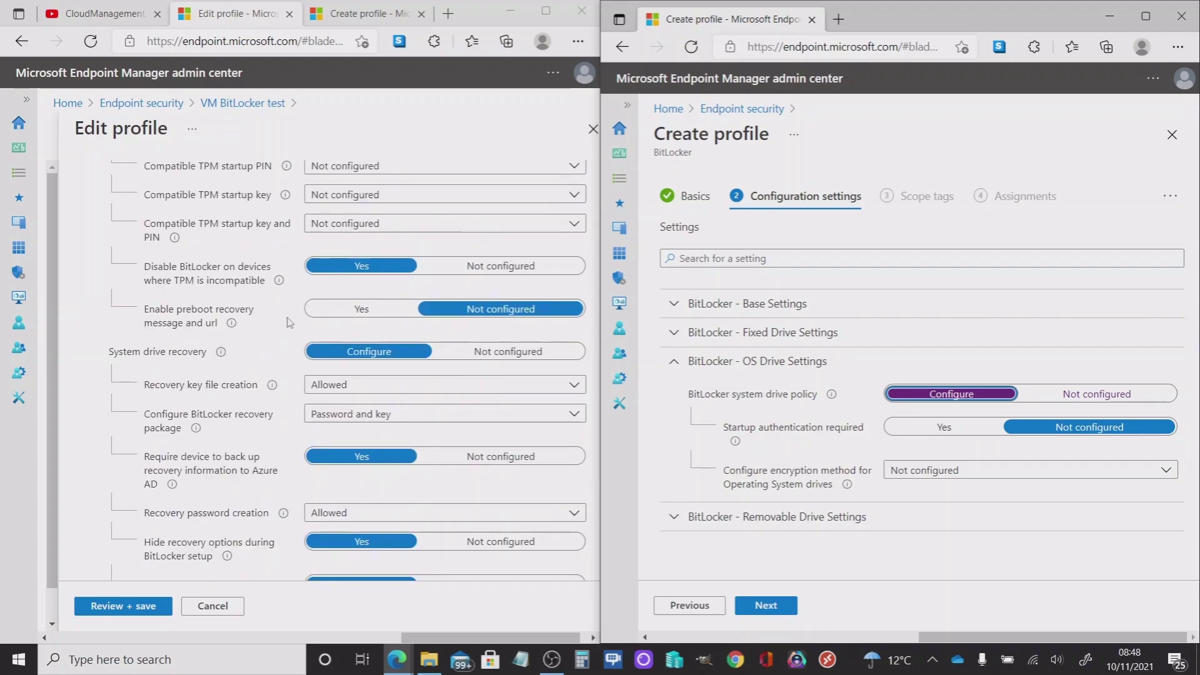
scroll(288, 316, up, 3)
click(100, 233)
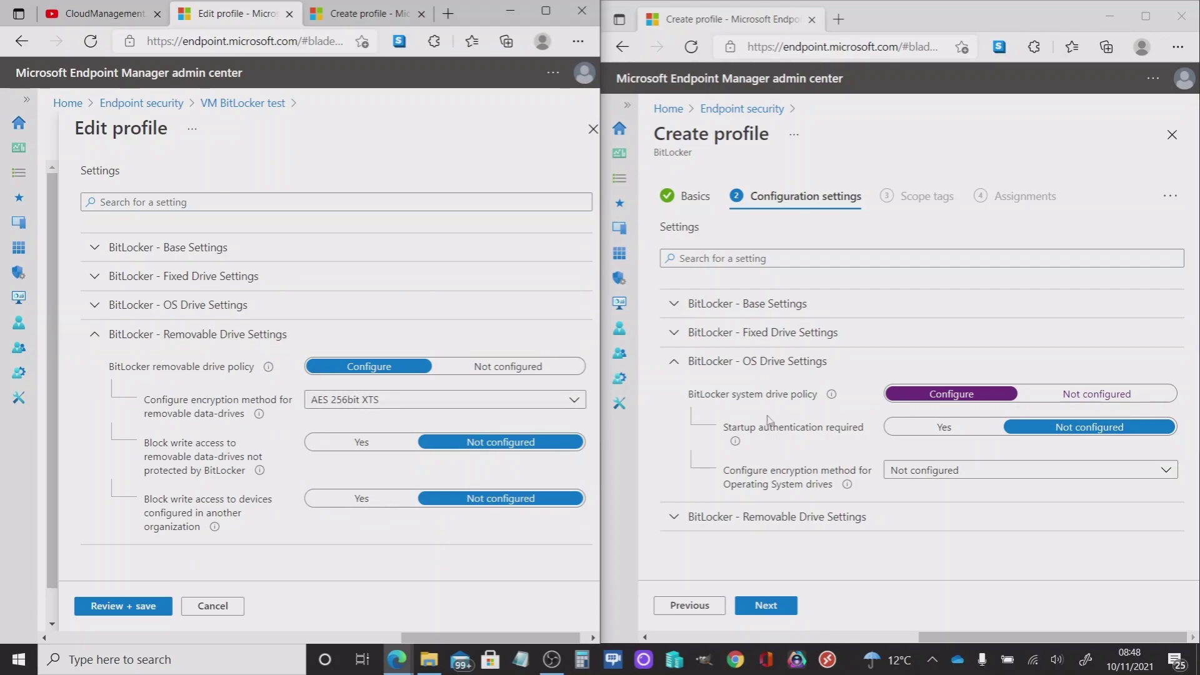
click(675, 360)
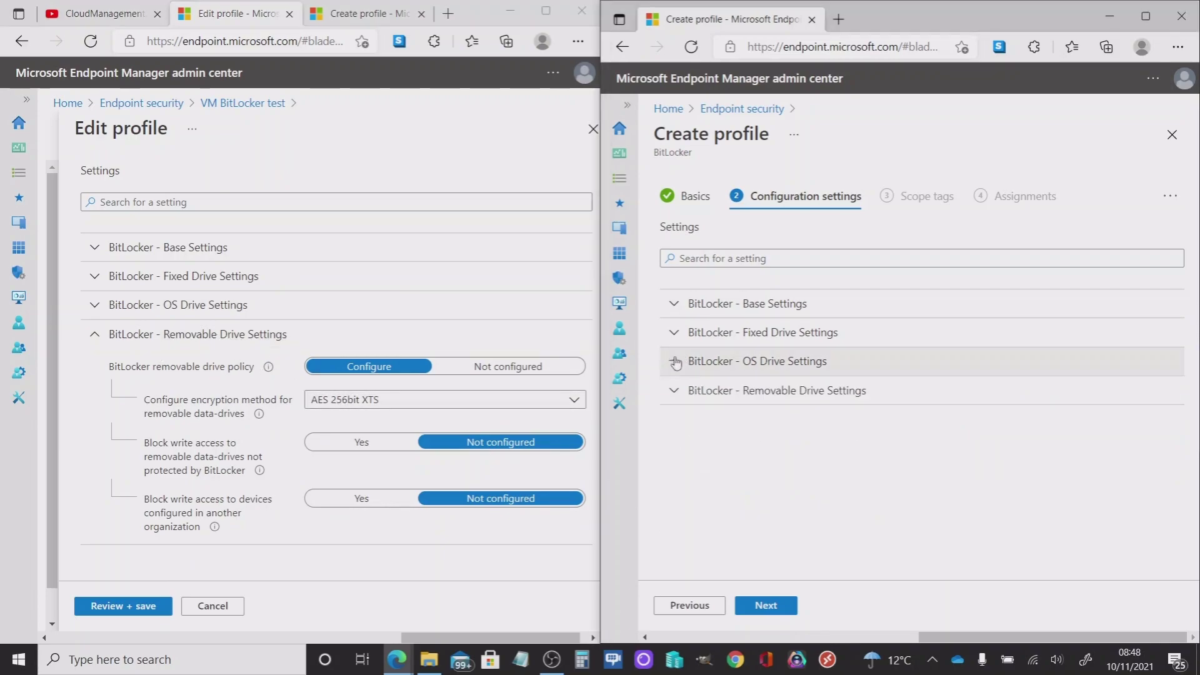
click(673, 391)
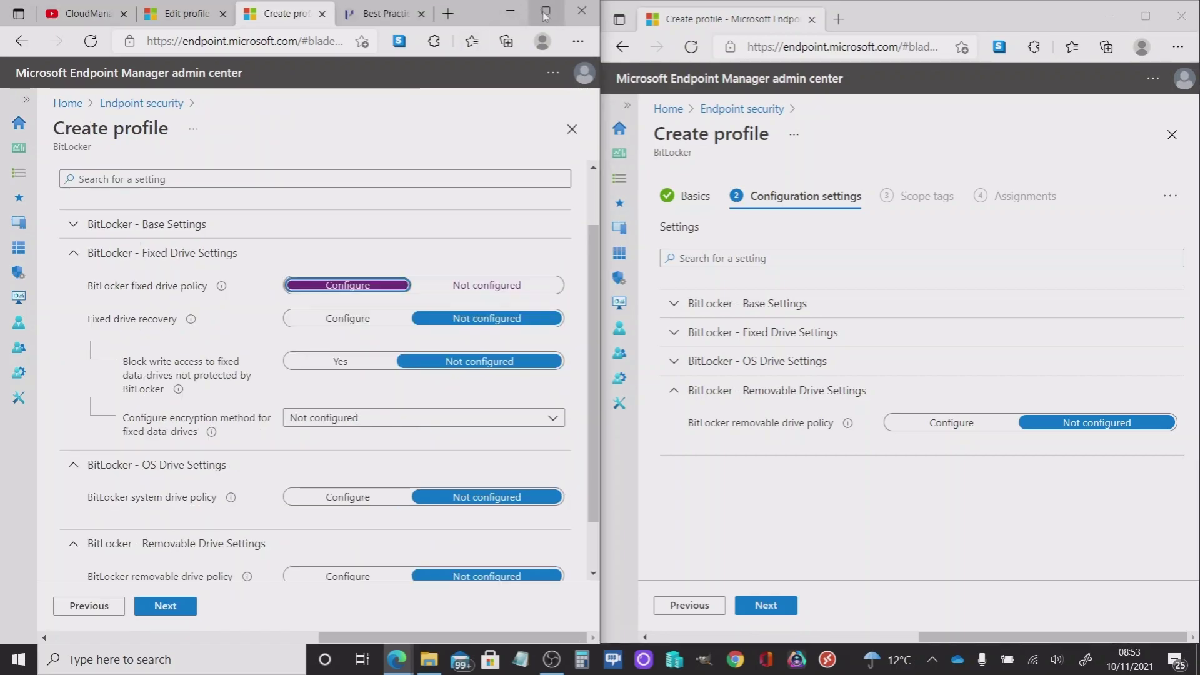
Maximize the window and create a Windows 10 and later configuration profile from the Endpoint protection template
double_click(541, 14)
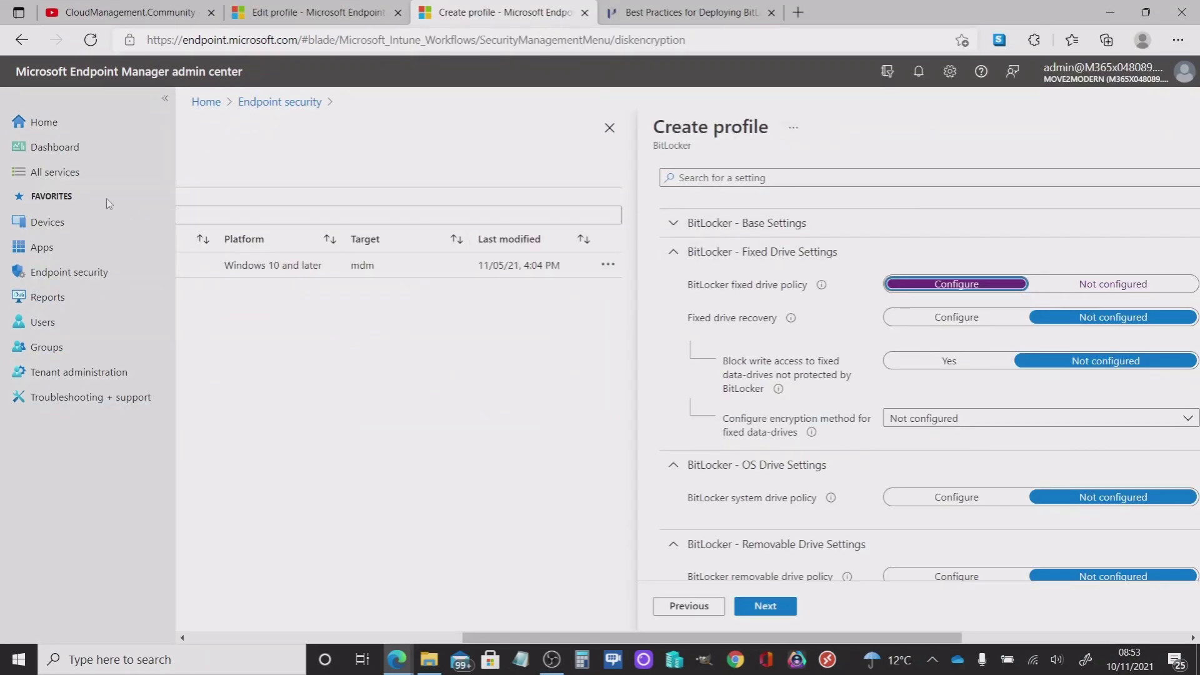
click(65, 229)
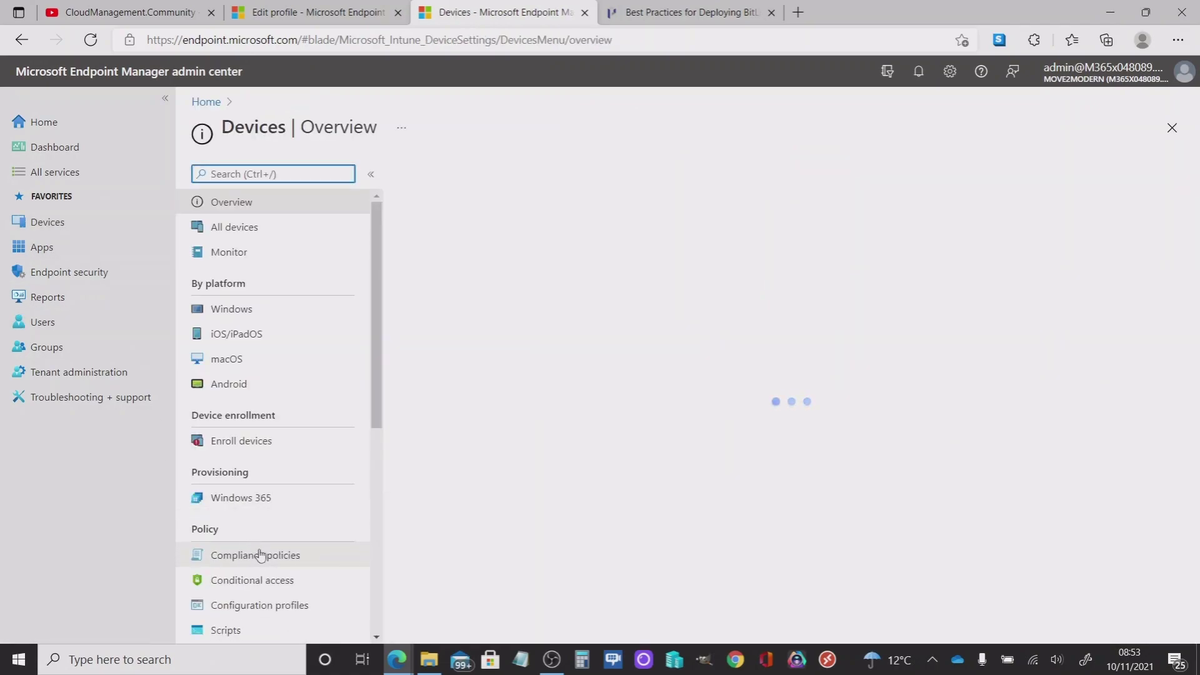
click(254, 606)
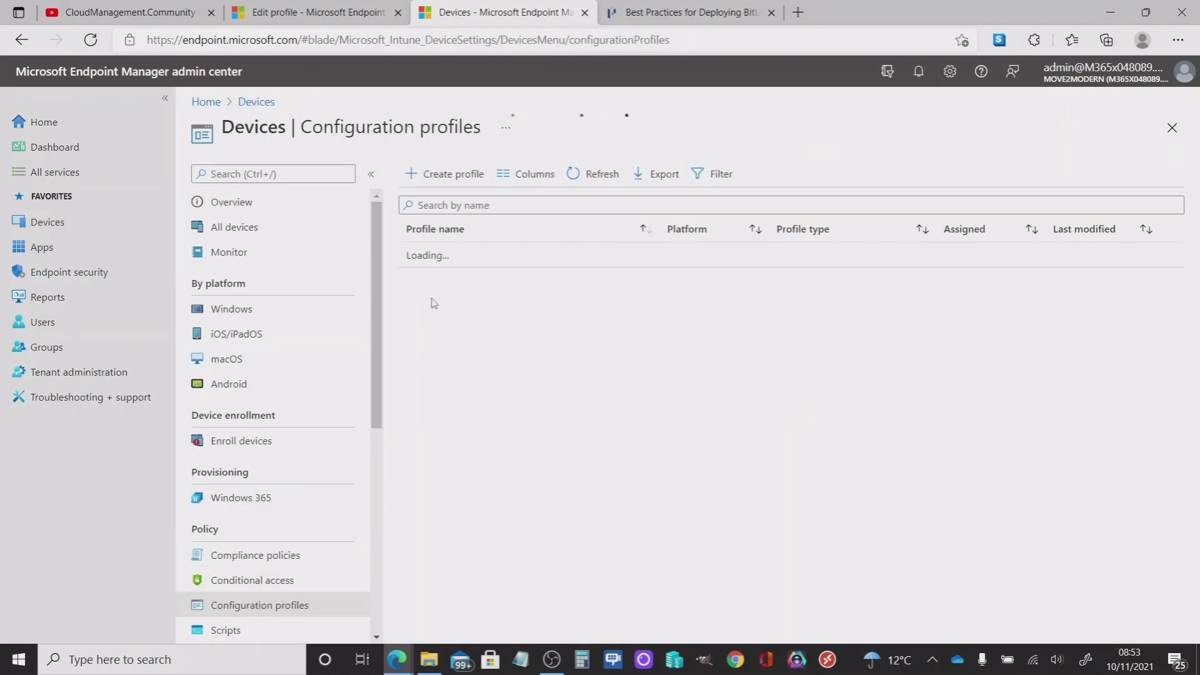
click(452, 175)
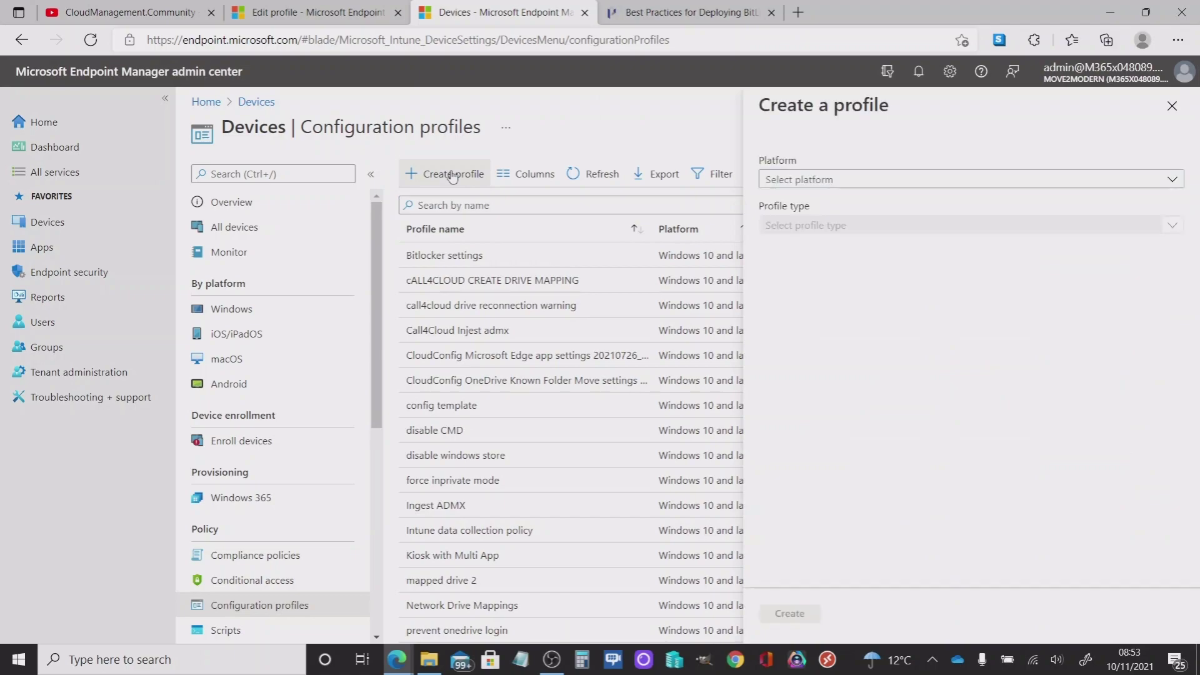
click(796, 186)
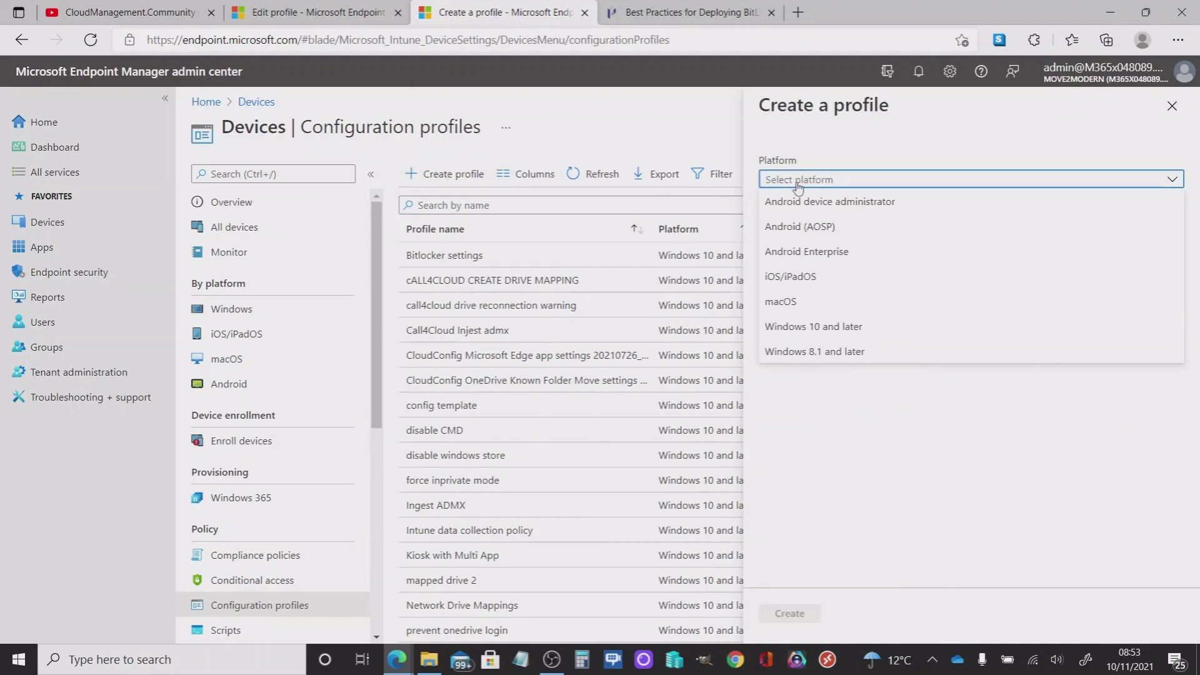
click(810, 327)
click(811, 235)
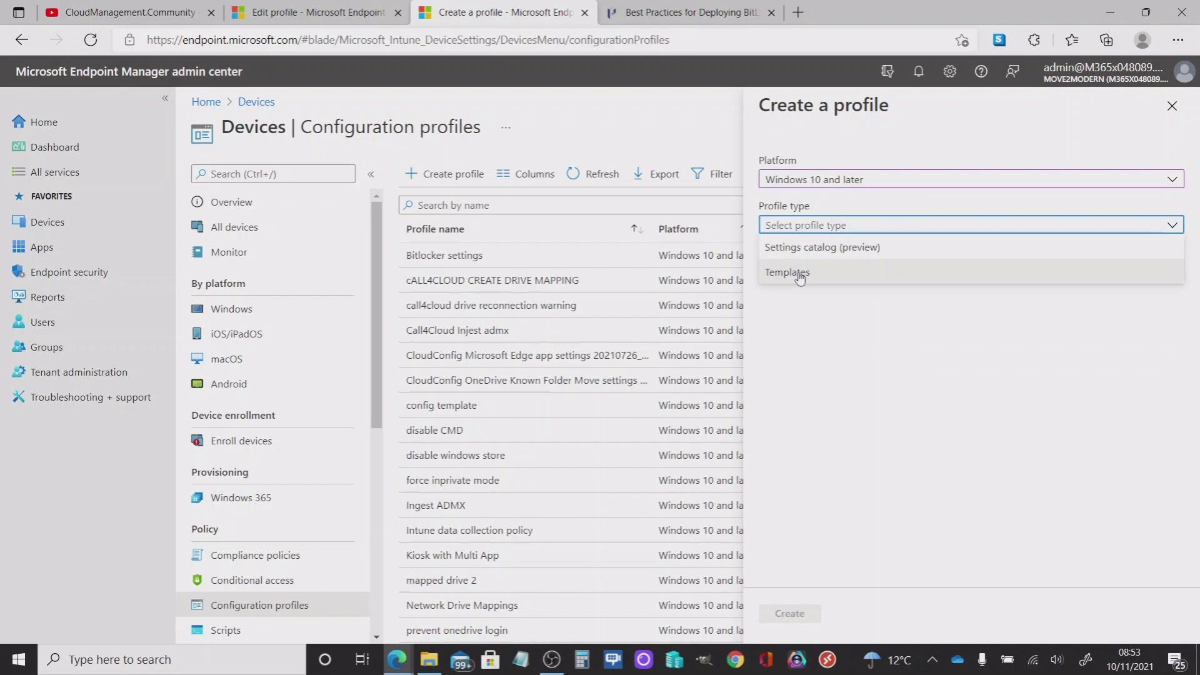
click(801, 275)
scroll(811, 392, down, 3)
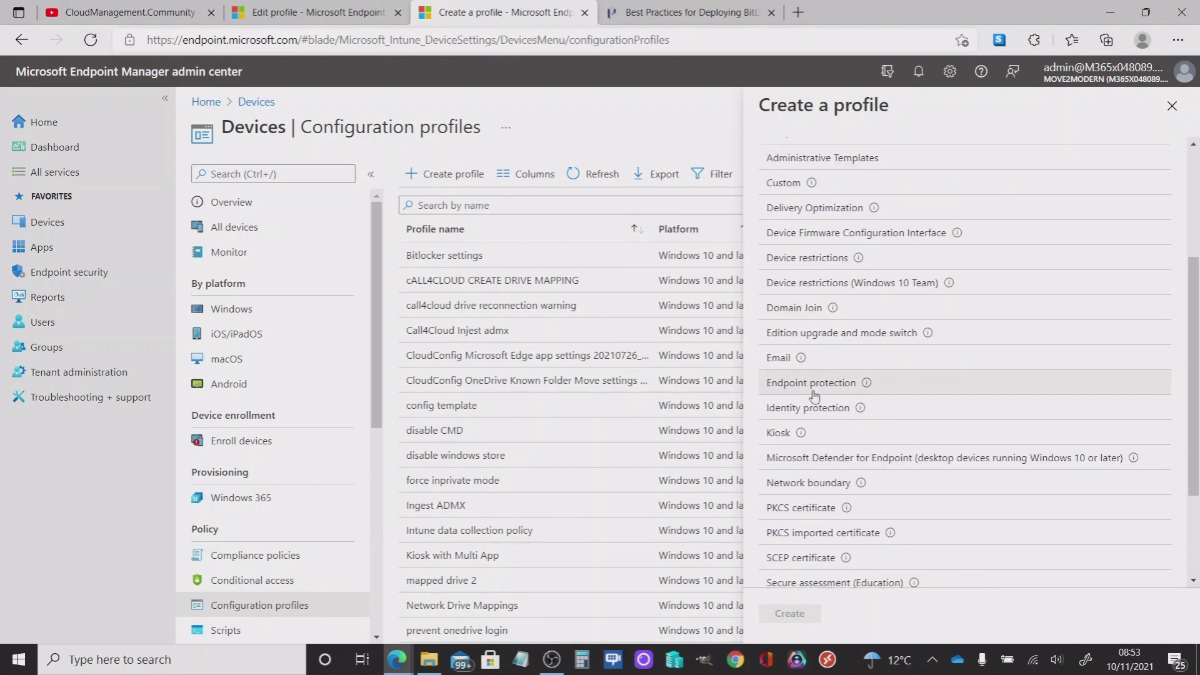
click(813, 387)
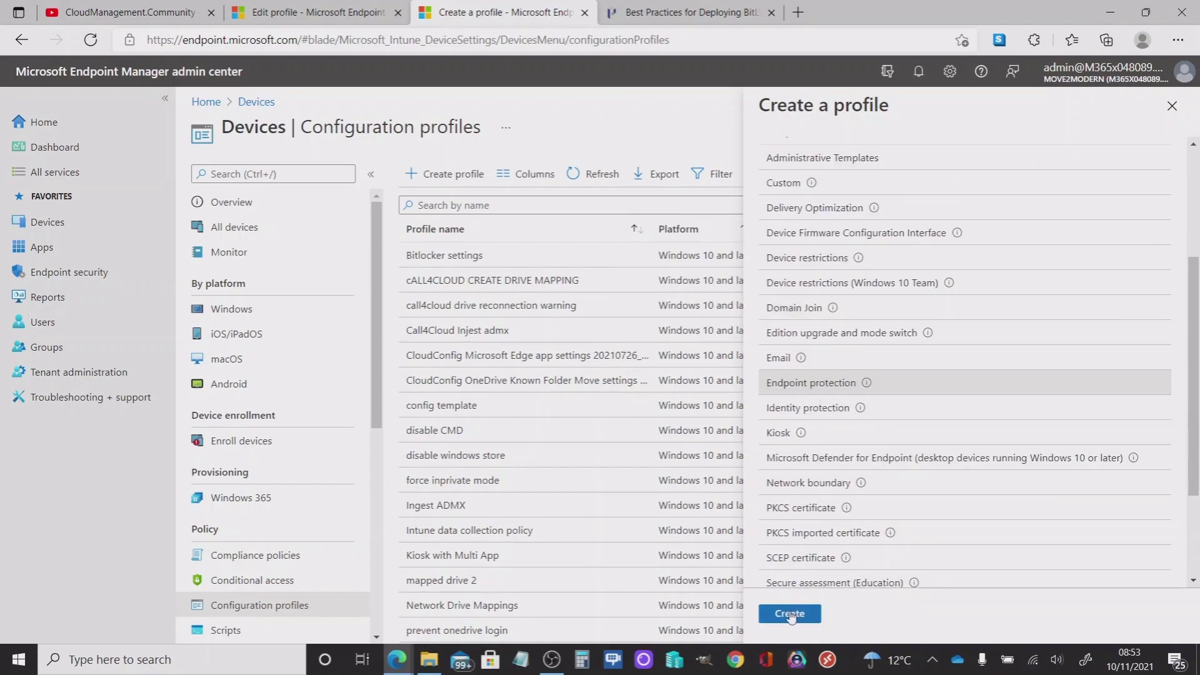
click(790, 613)
Name the Endpoint protection profile 'bitlocke' and continue to configuration settings
click(468, 229)
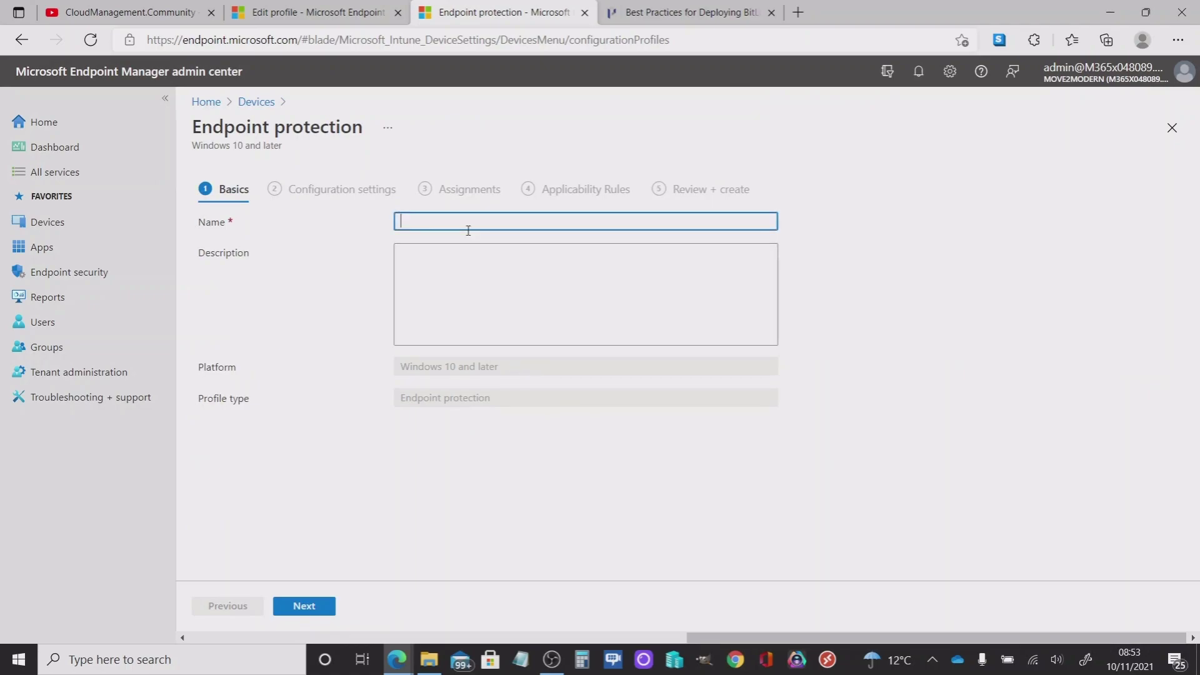
text(bitlocker)
click(304, 606)
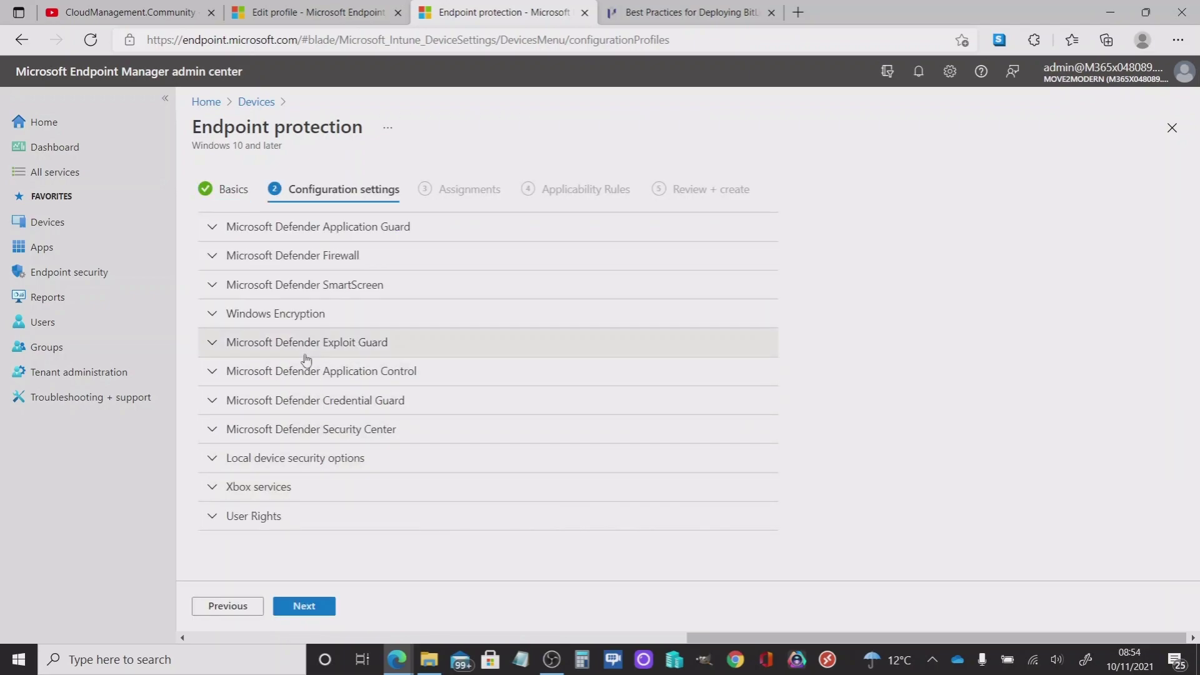
Under Windows Encryption, set write access to unprotected and other-organization removable drives to Block
click(211, 316)
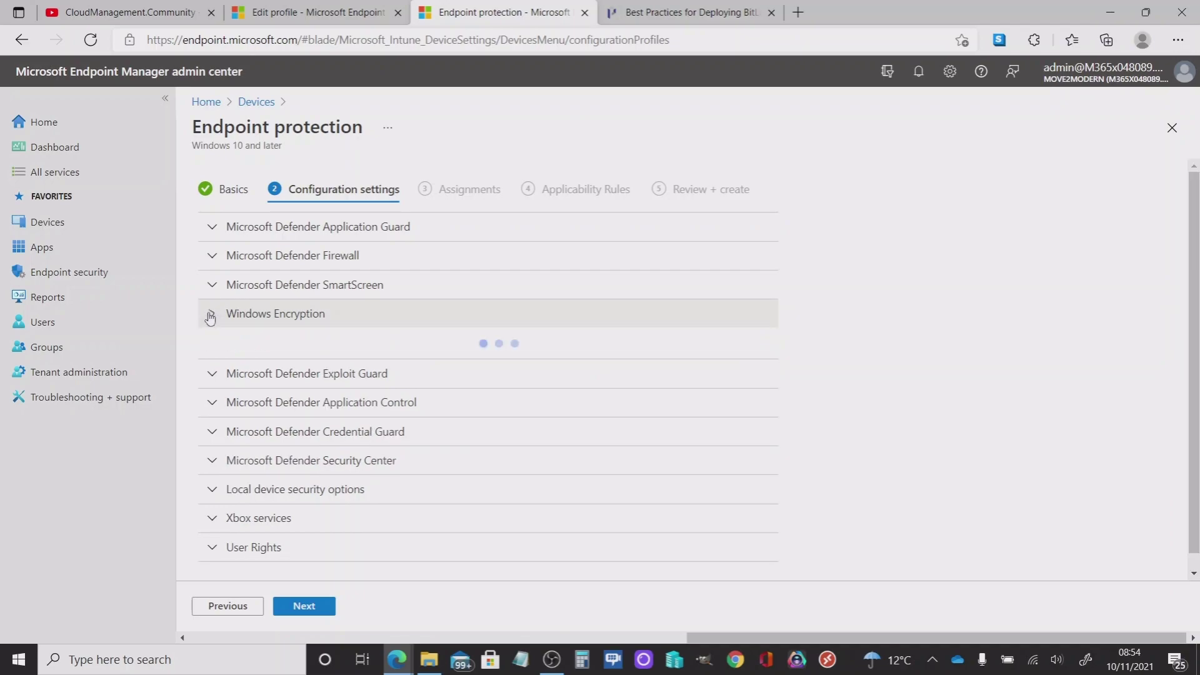
scroll(316, 367, down, 1)
scroll(316, 367, down, 6)
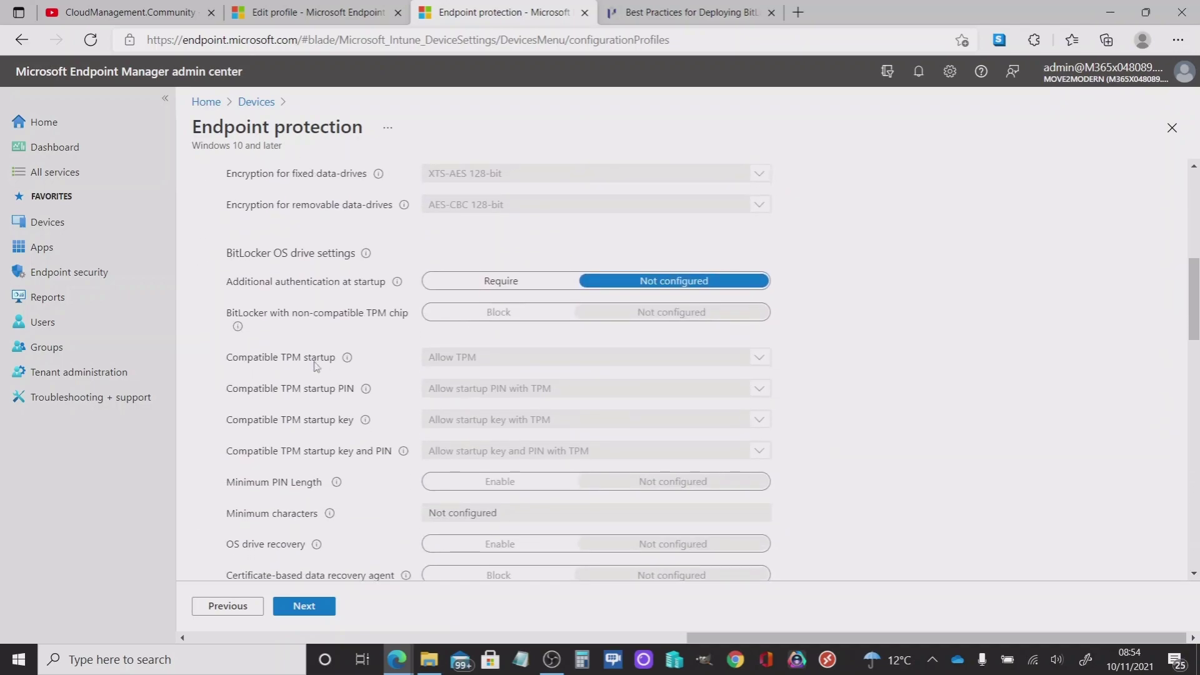
scroll(315, 367, down, 10)
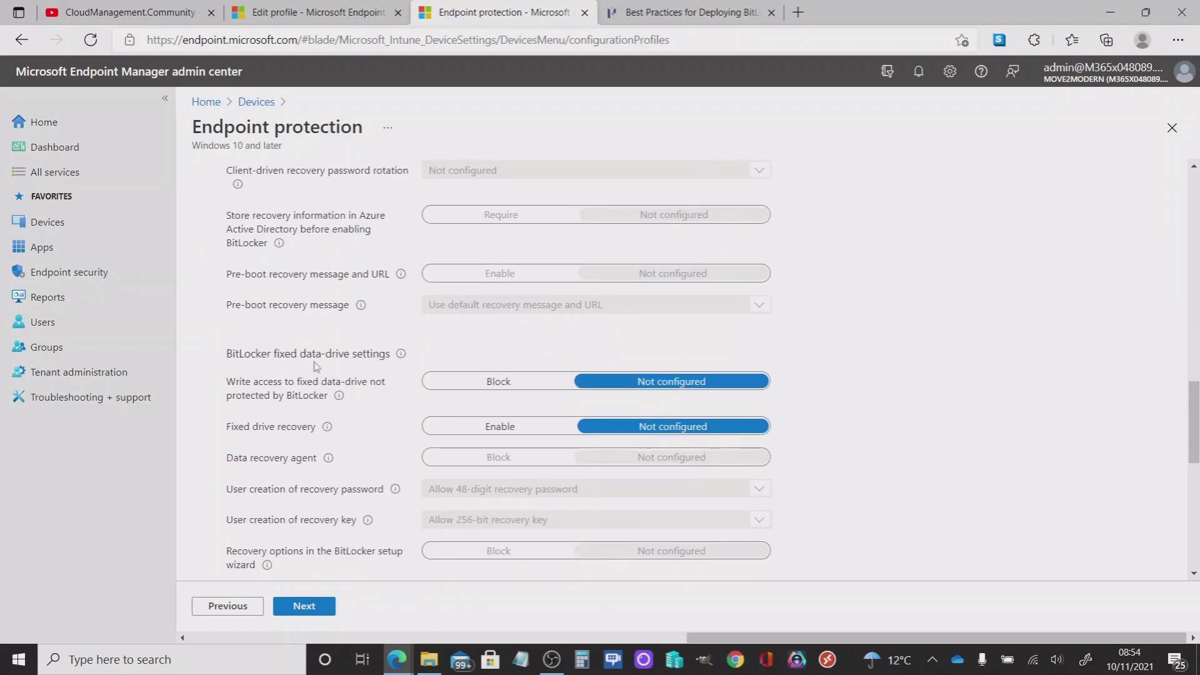
scroll(315, 367, down, 7)
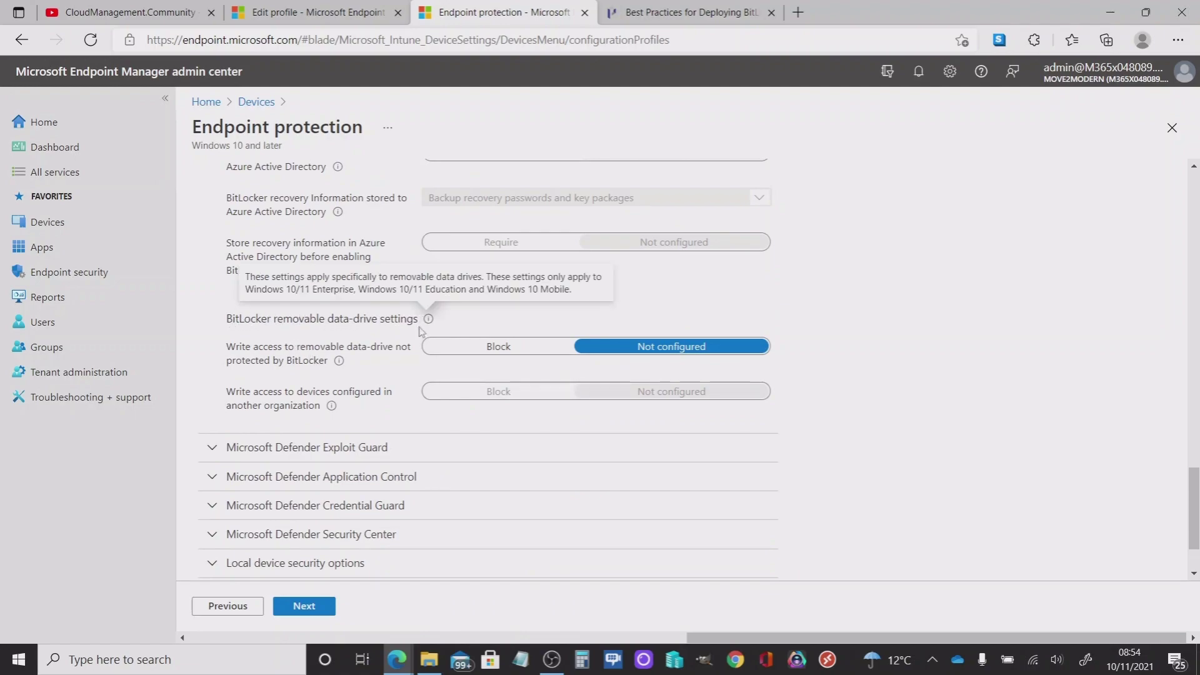
click(501, 354)
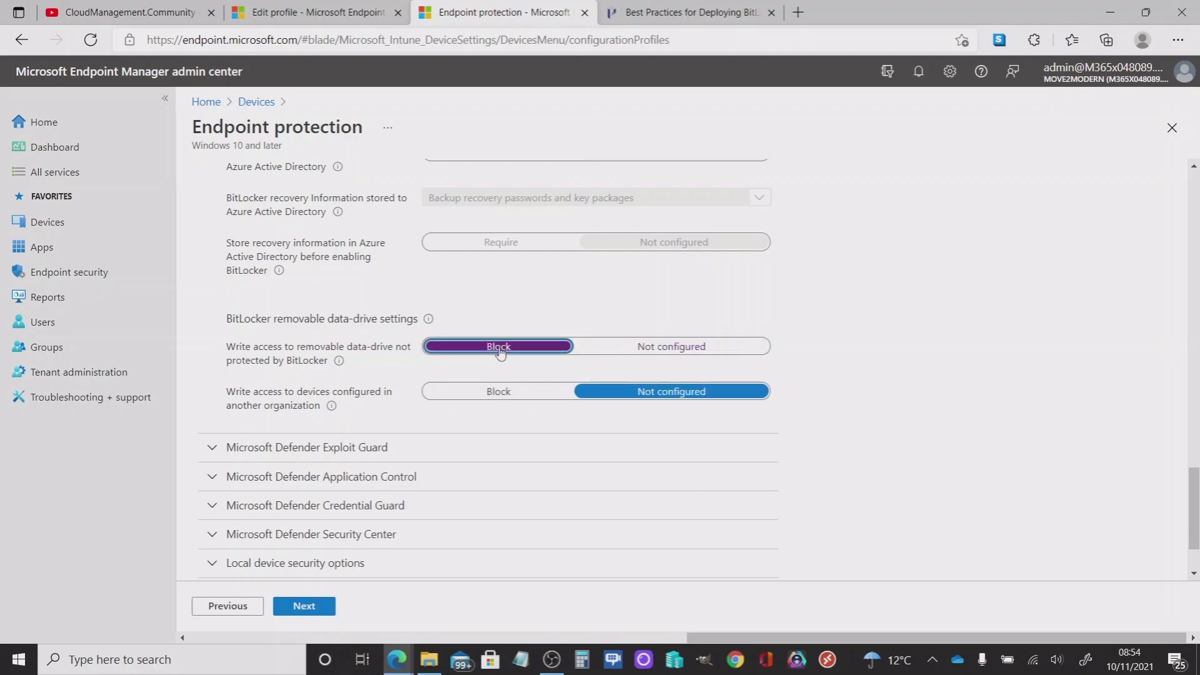
click(494, 395)
mouse_move(337, 361)
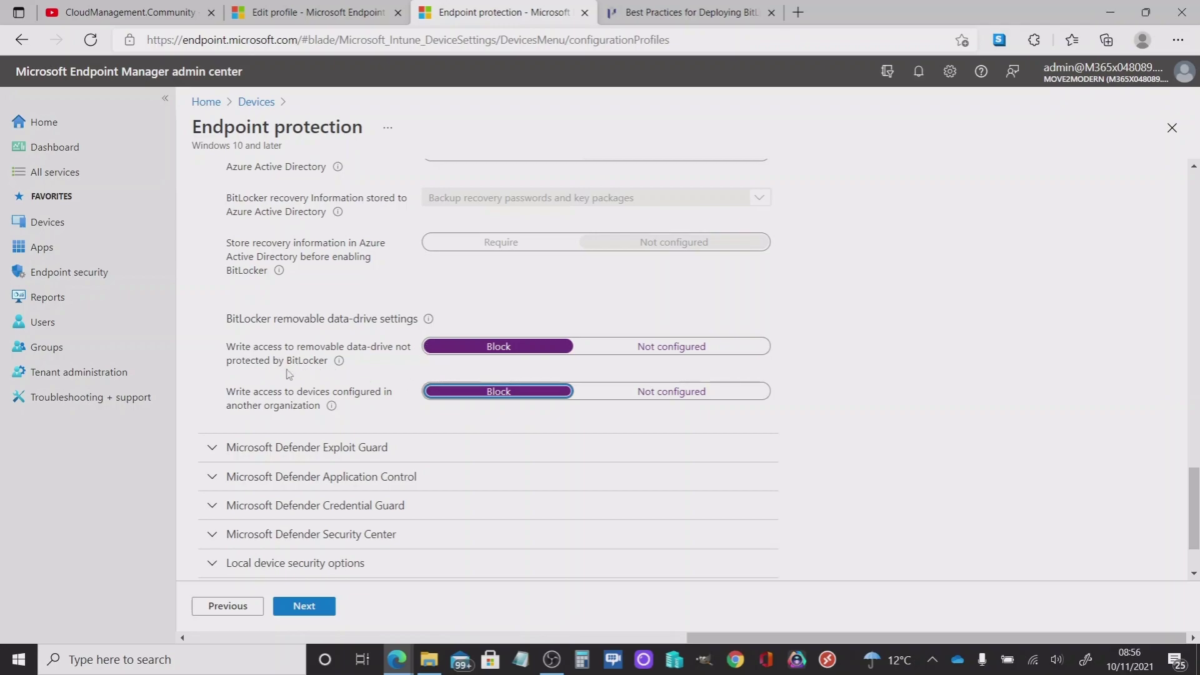
Scroll up and down through the Windows Encryption settings to review them
scroll(289, 374, up, 5)
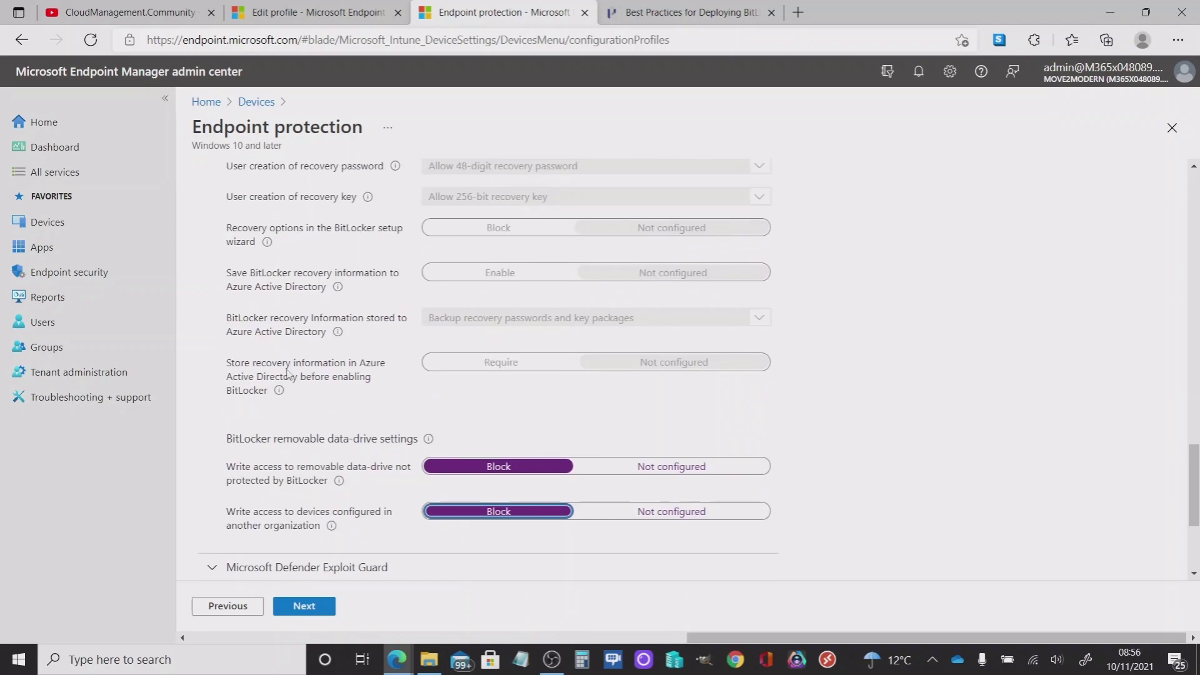
scroll(288, 373, down, 3)
scroll(287, 373, up, 8)
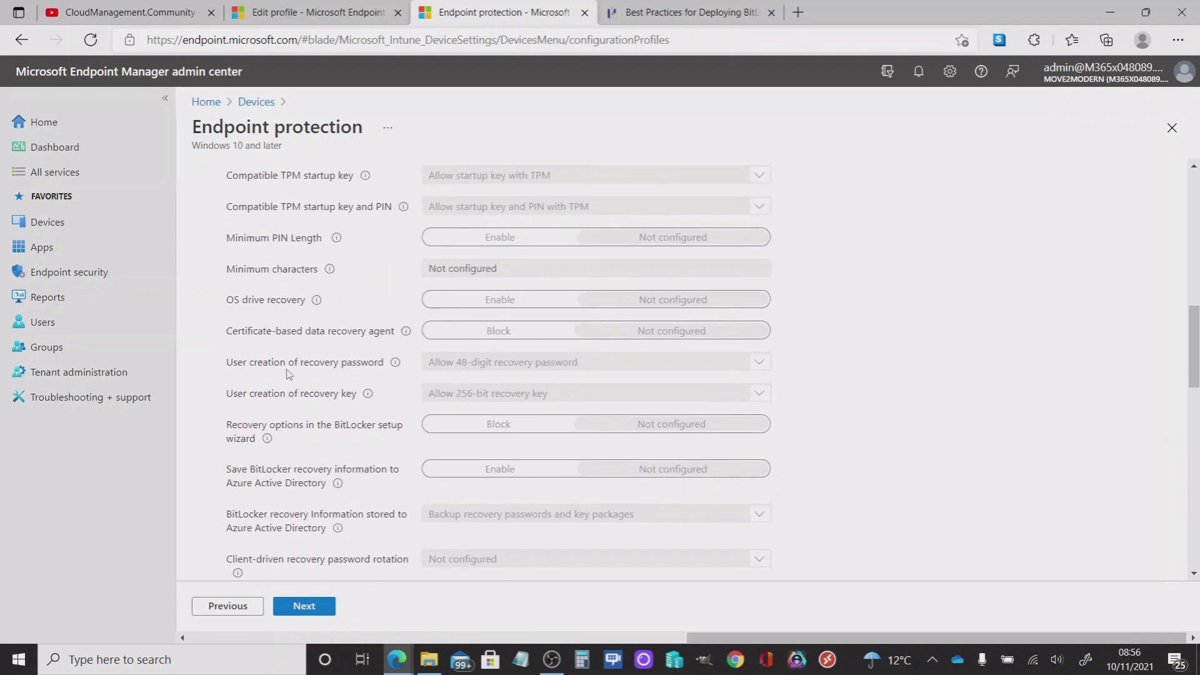
scroll(287, 374, up, 5)
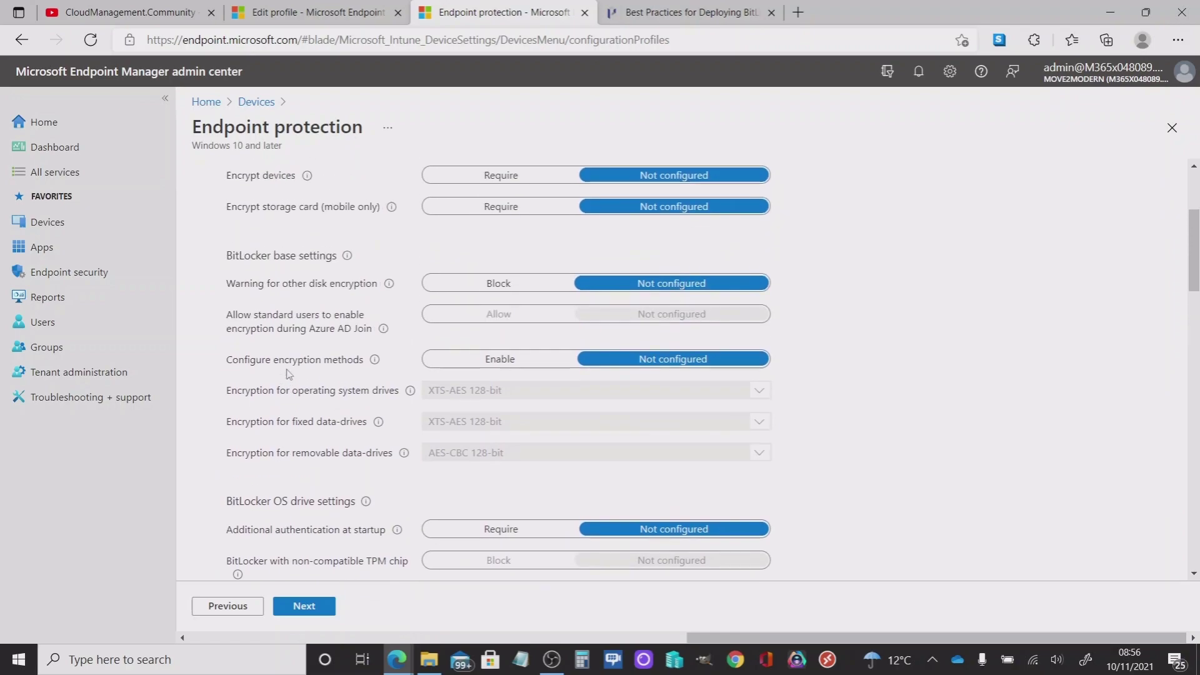
scroll(287, 374, down, 7)
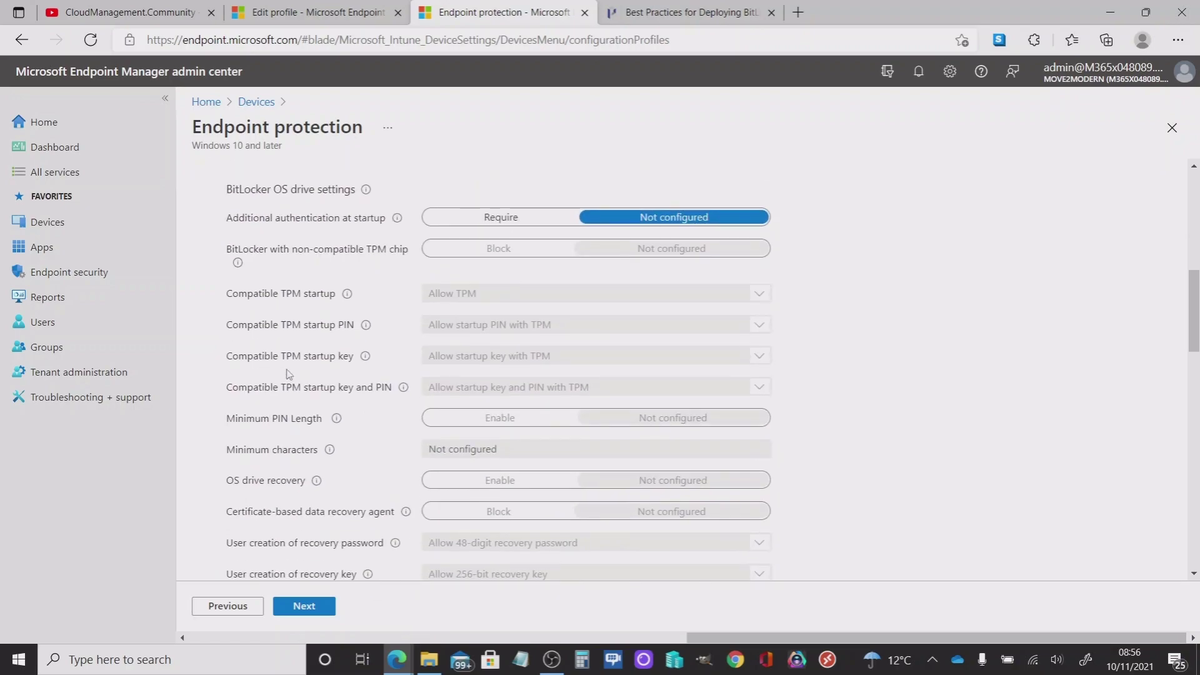
scroll(287, 374, down, 12)
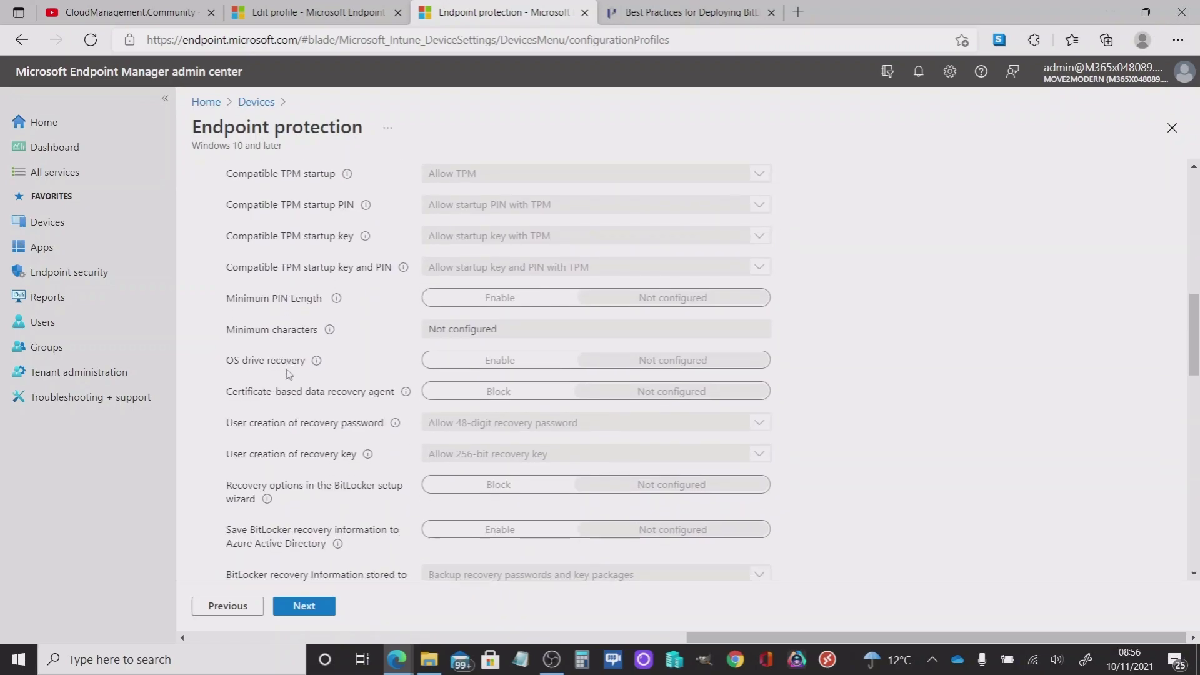
scroll(288, 374, down, 6)
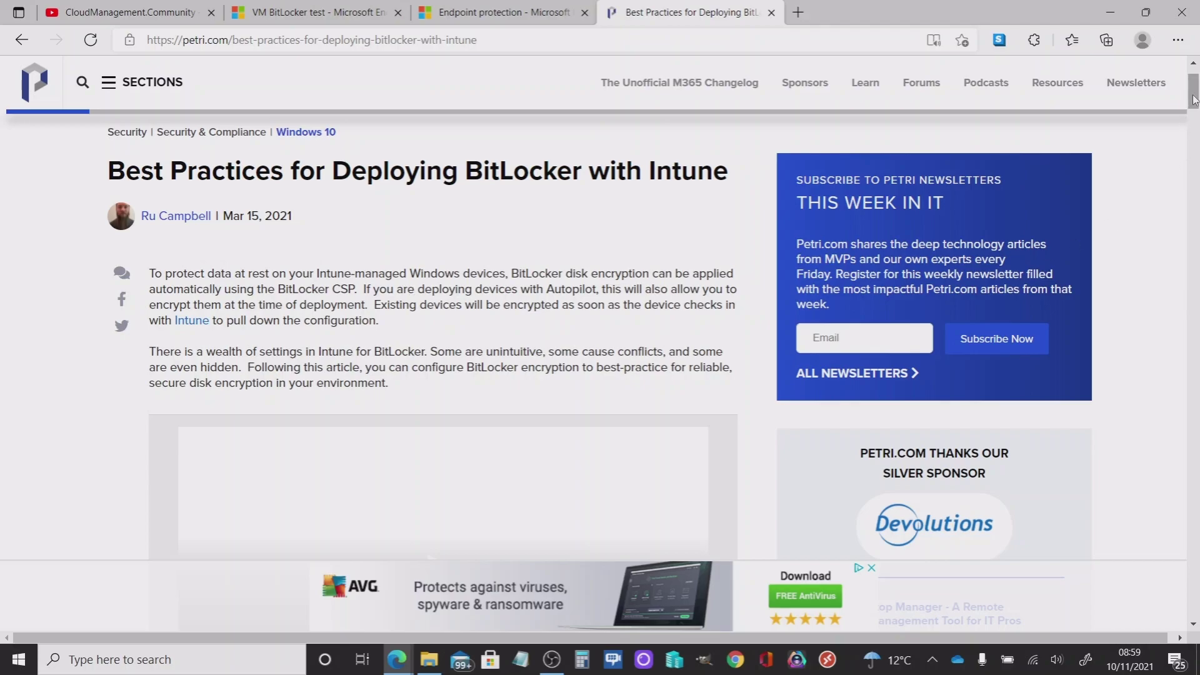
Scroll the Petri article down to the Important Notes about Intune BitLocker Deployment section
drag(1194, 100, 1184, 519)
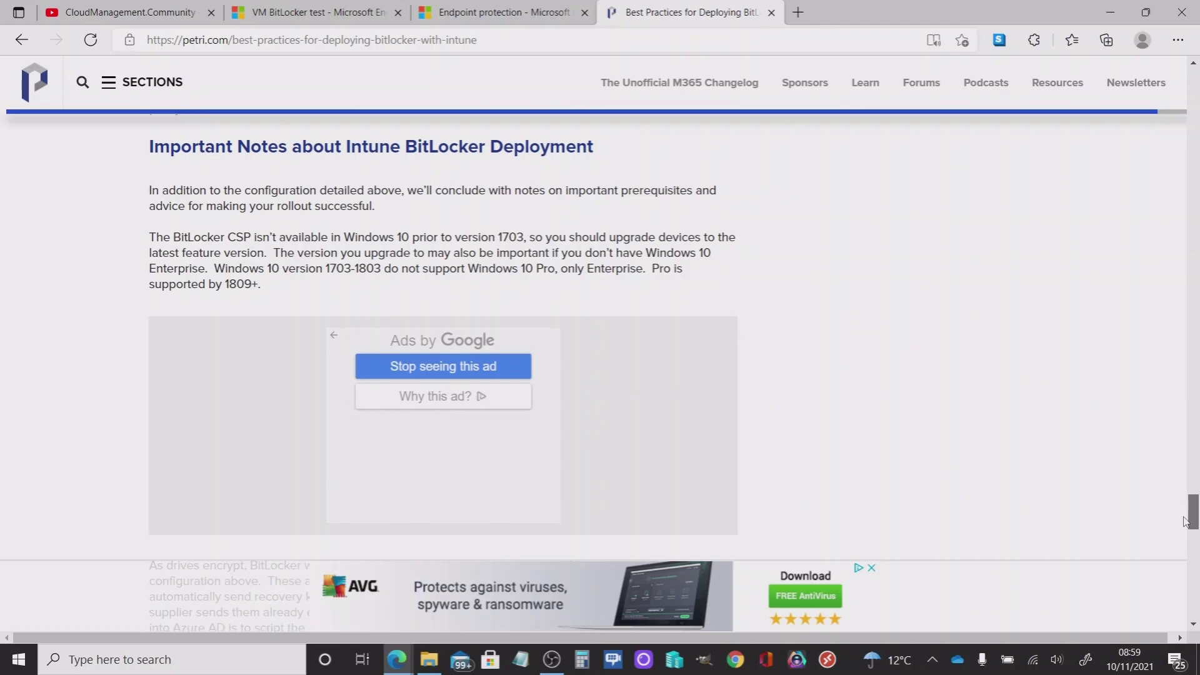
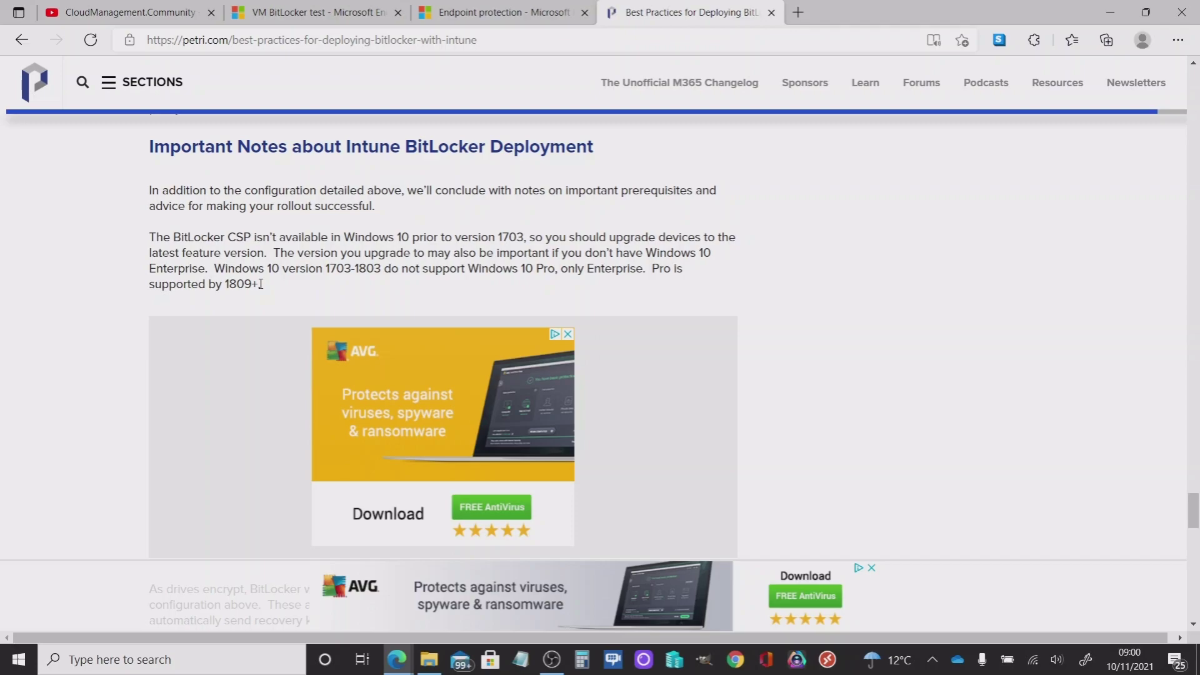
Highlight the Petri passages on already-encrypted drives, Autopilot's default AES-128-XTS encryption, and the Enrolment Status Page
scroll(261, 284, down, 1)
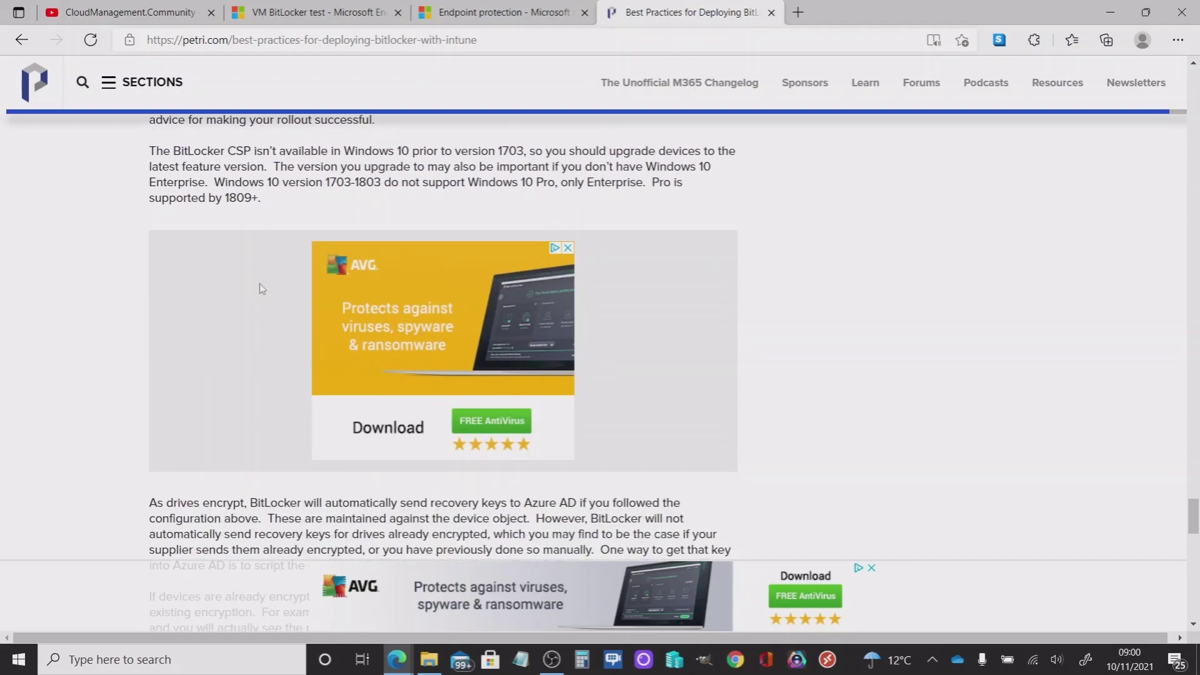
scroll(262, 289, down, 2)
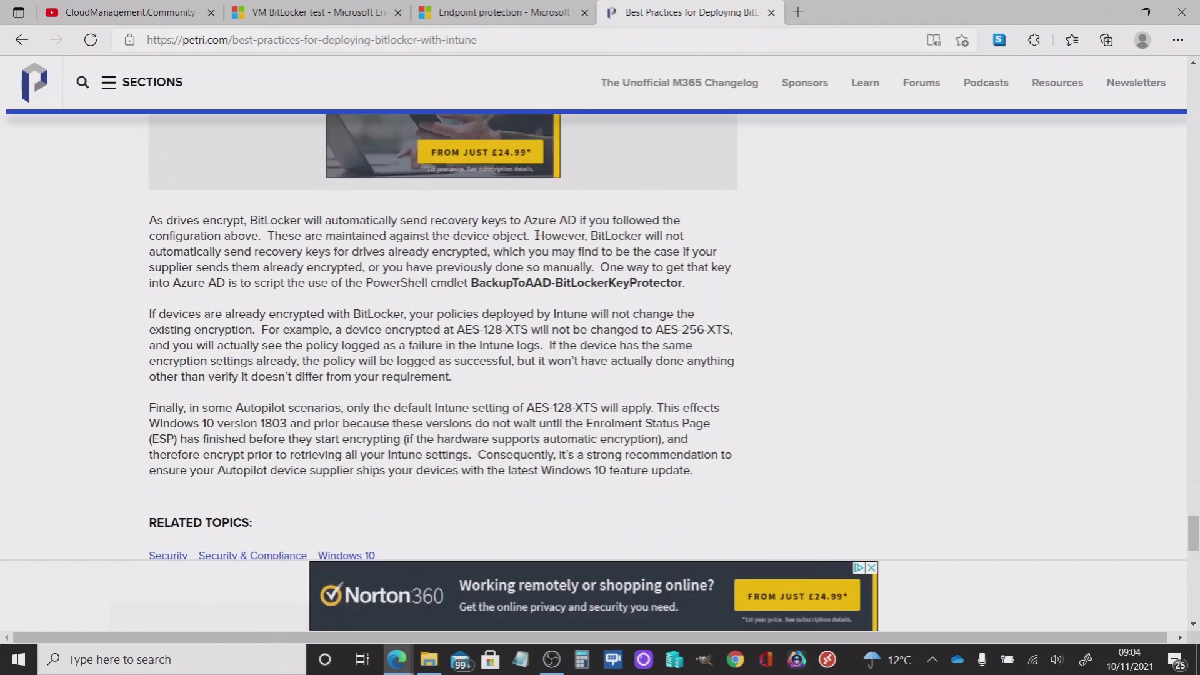
drag(536, 236, 487, 253)
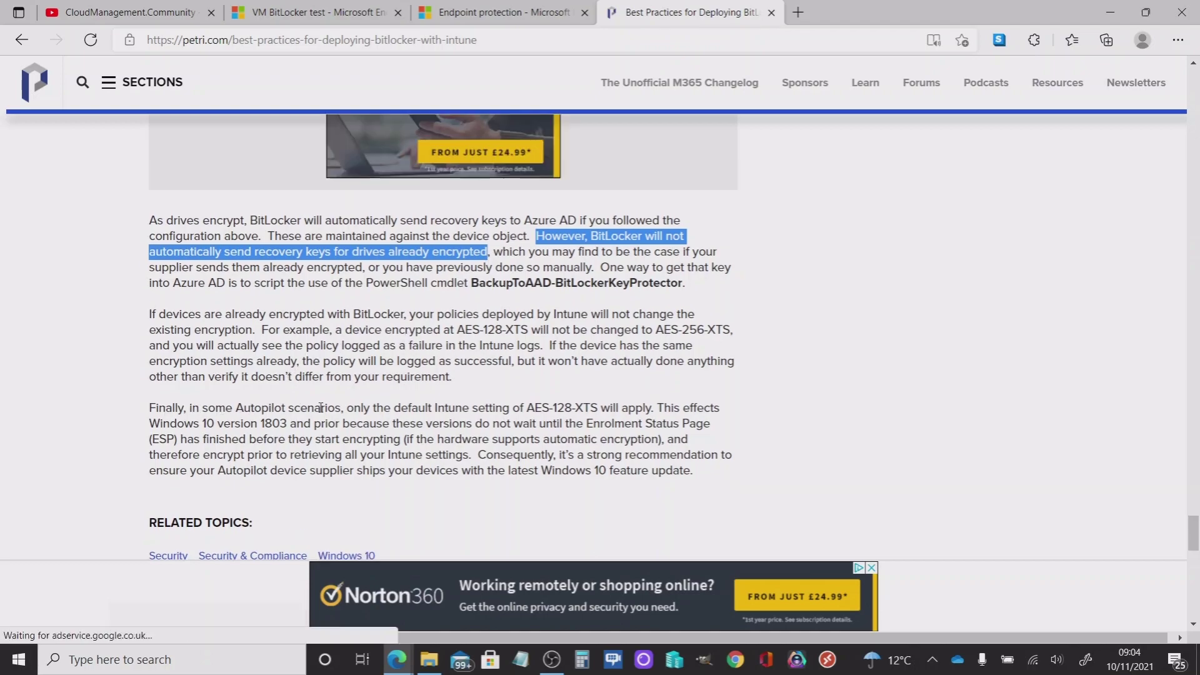
drag(149, 218, 712, 432)
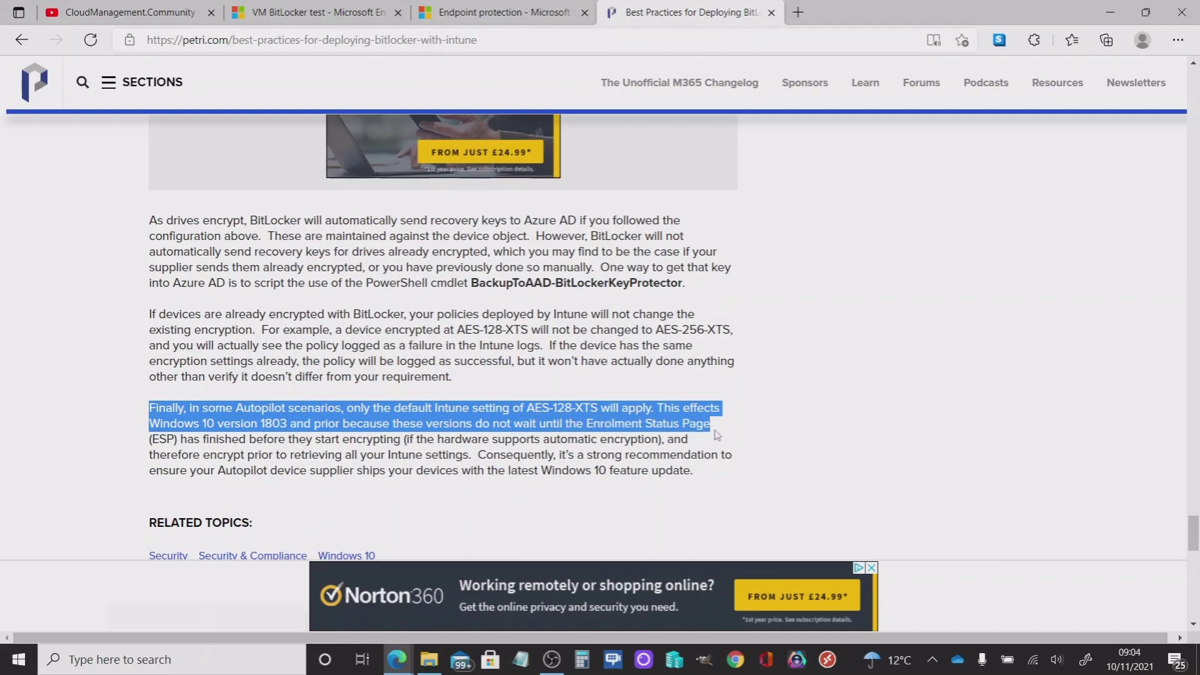
drag(180, 440, 404, 442)
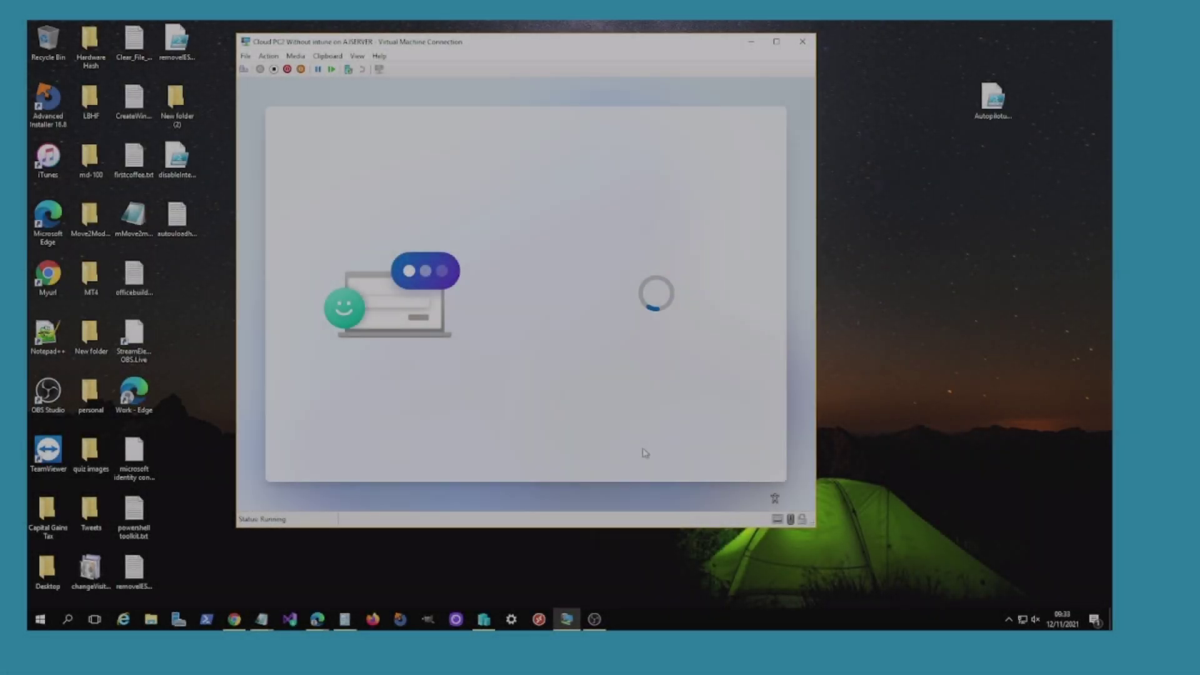
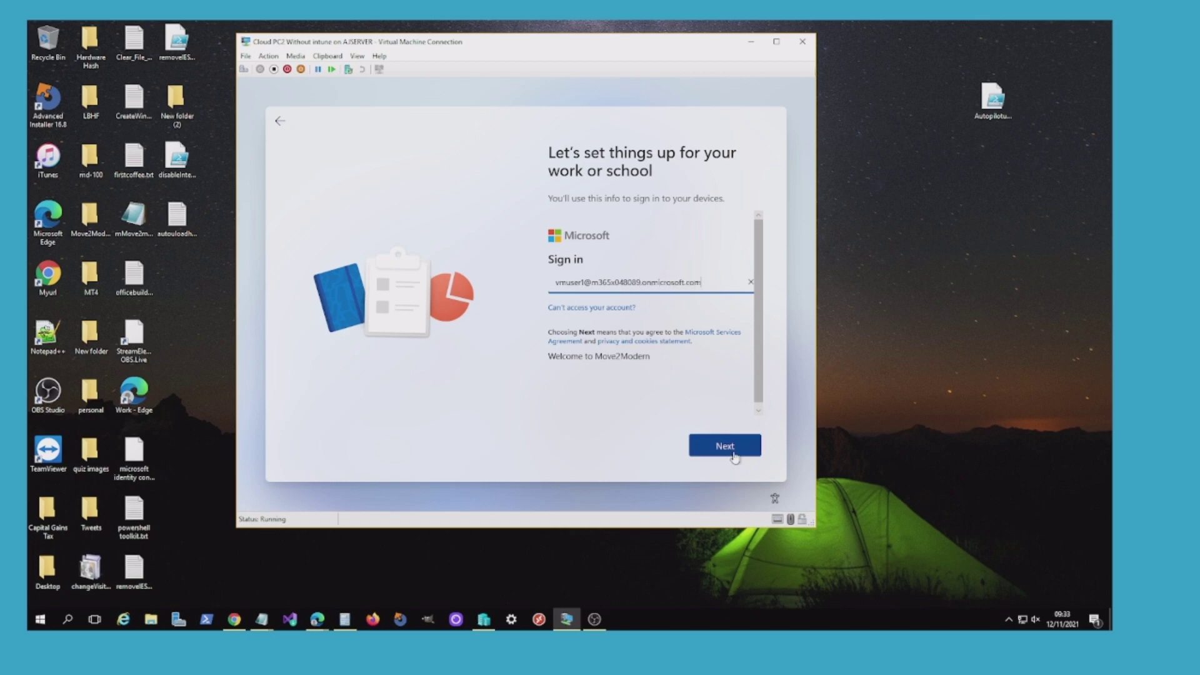
Sign the Windows 11 VM in with the work account's e-mail and password
click(725, 446)
text(••••)
key(Return)
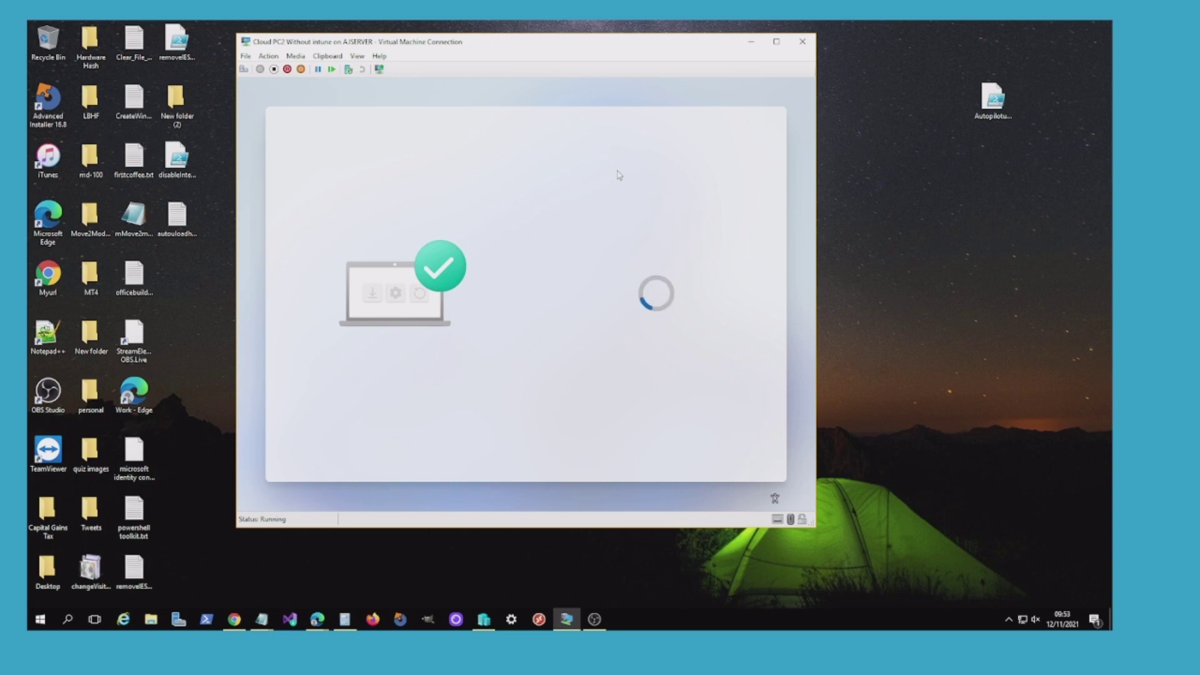
Accept the Windows Hello prompt and set up and confirm a numeric PIN
click(725, 447)
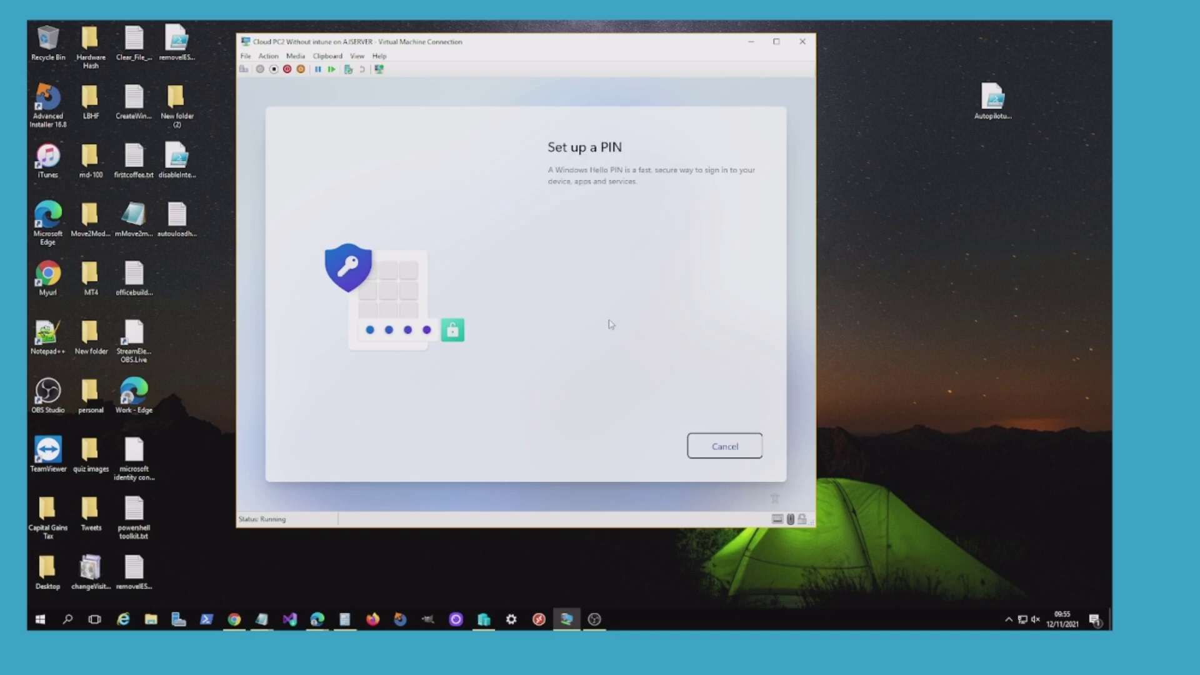
key(Tab)
click(725, 447)
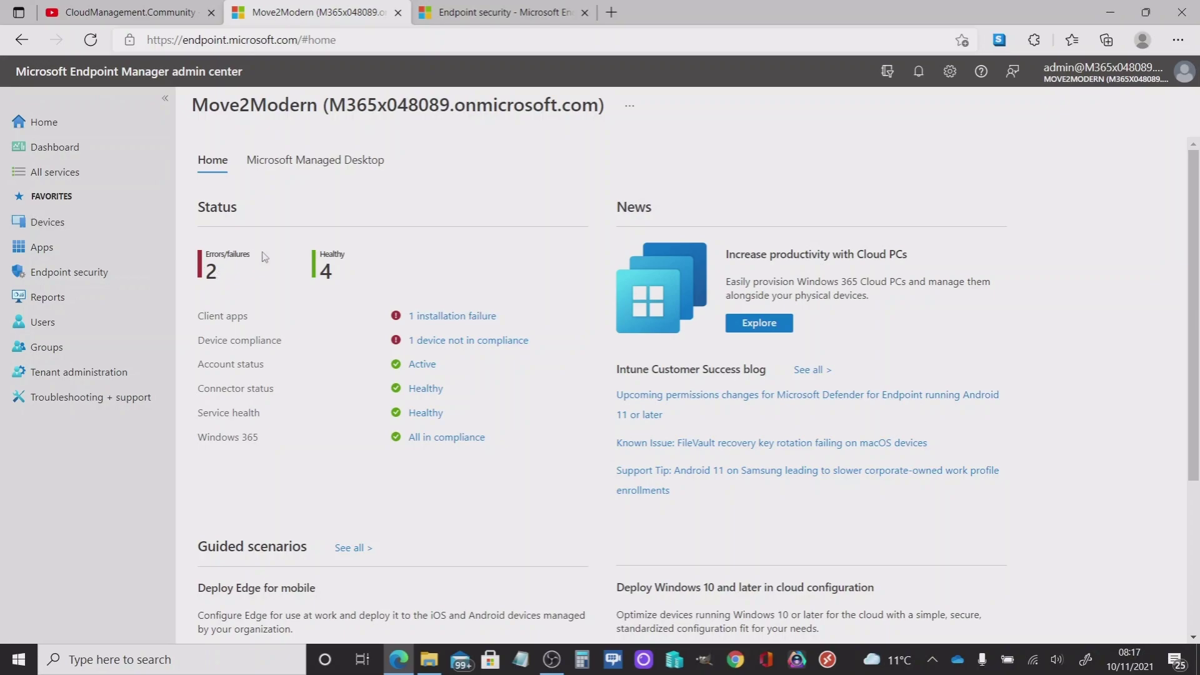
Open Features in development from the Home page's What's happening in Intune section
scroll(265, 256, down, 4)
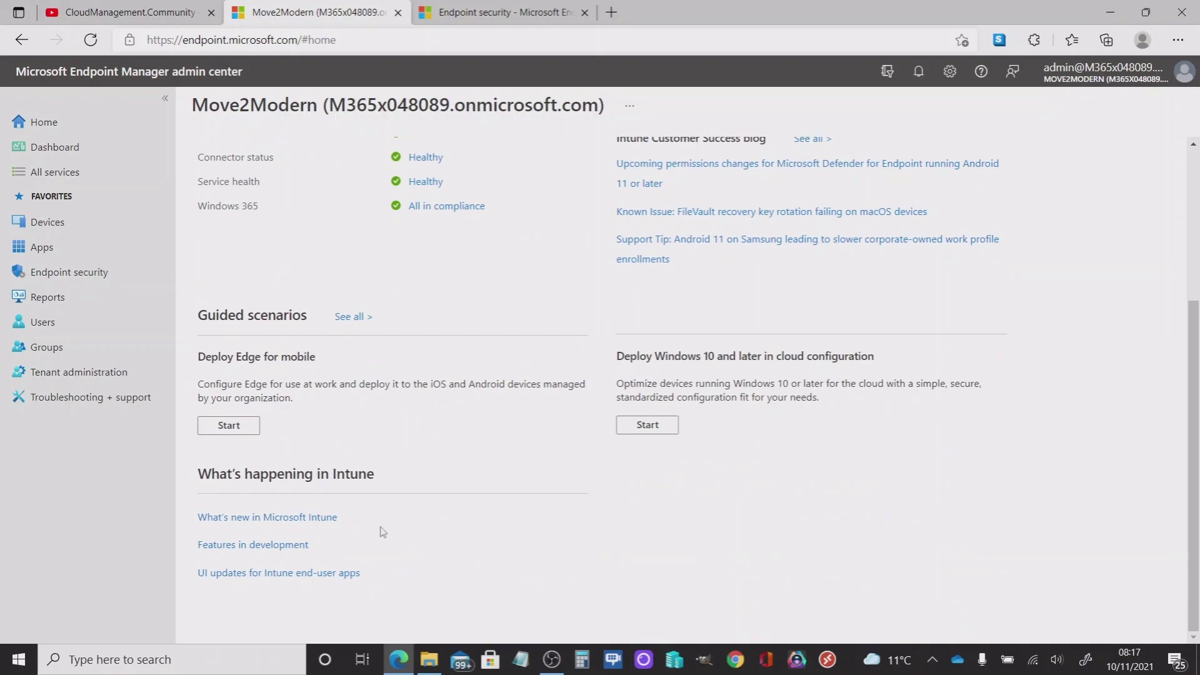
click(286, 558)
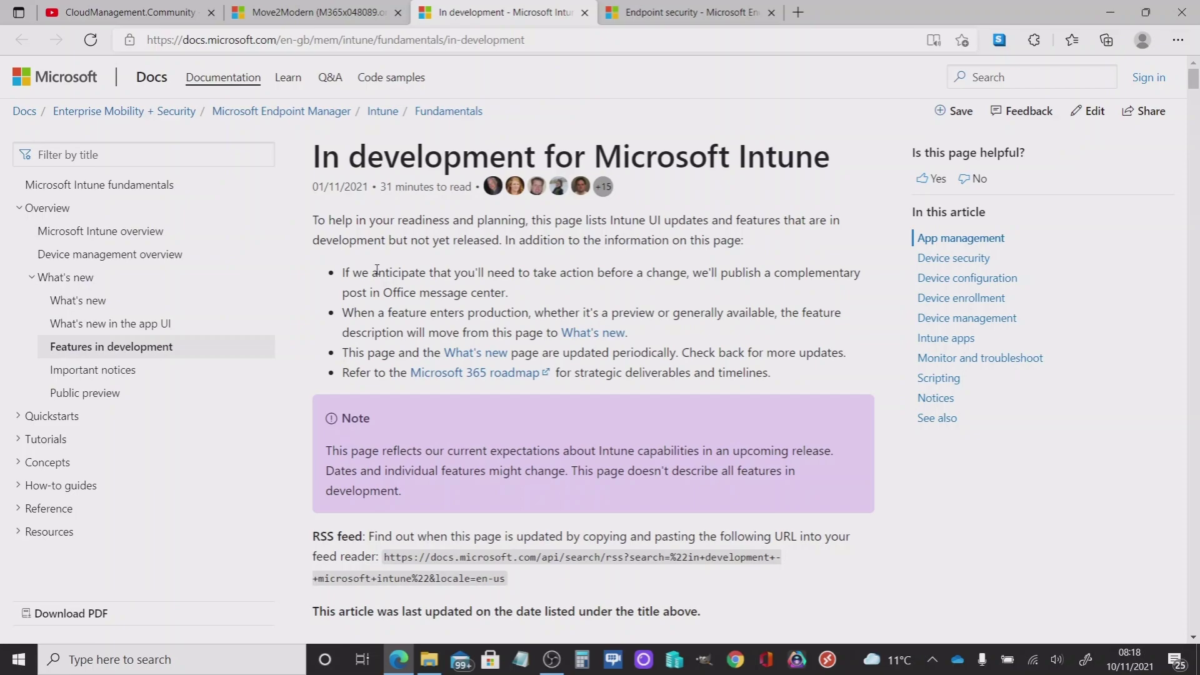
Scroll the In development for Microsoft Intune page down to the Device security BitLocker items
scroll(377, 270, down, 10)
scroll(377, 270, up, 5)
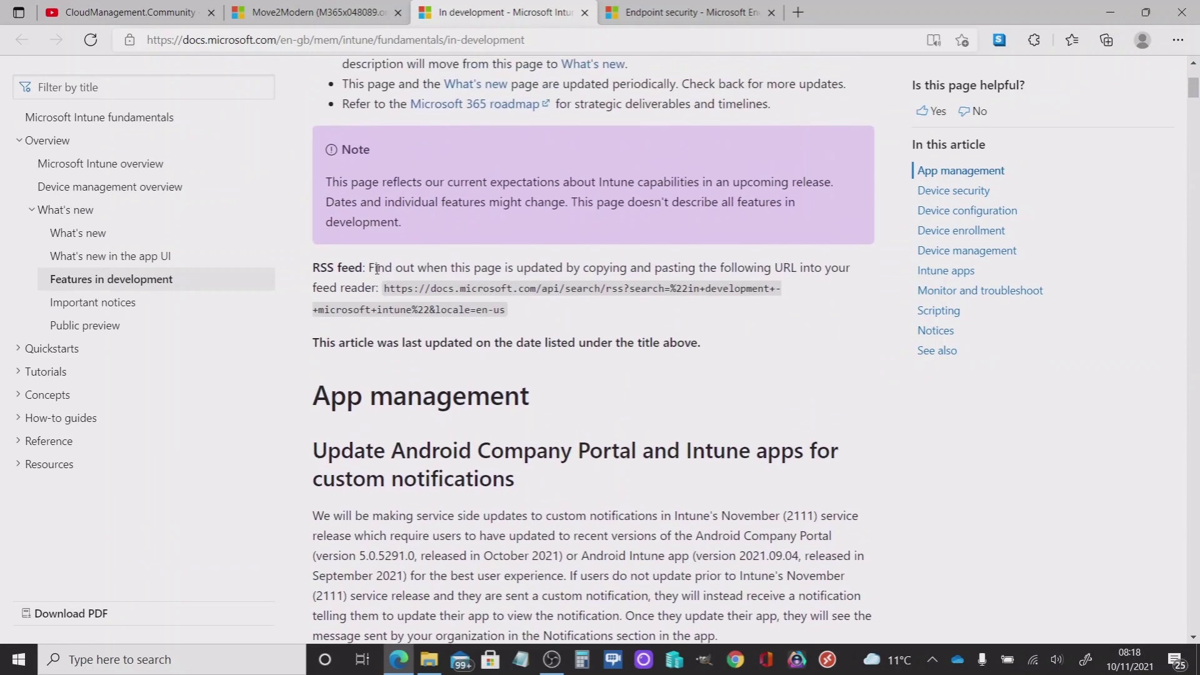
scroll(377, 269, down, 10)
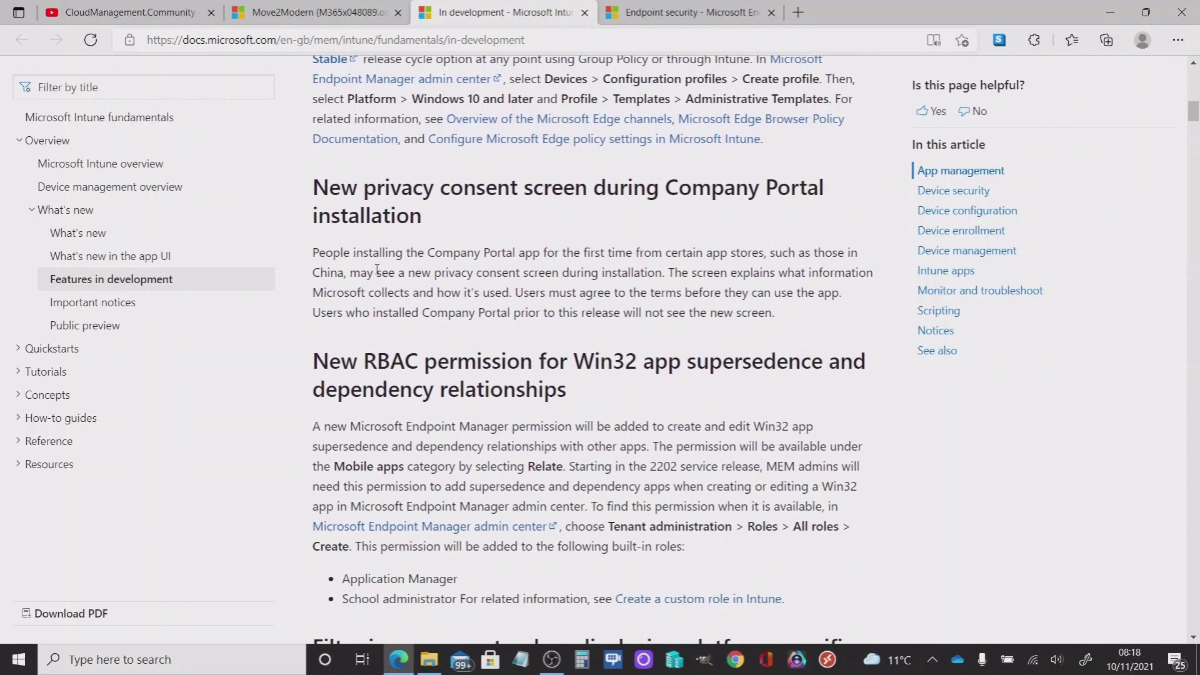
scroll(376, 269, down, 8)
scroll(377, 274, down, 5)
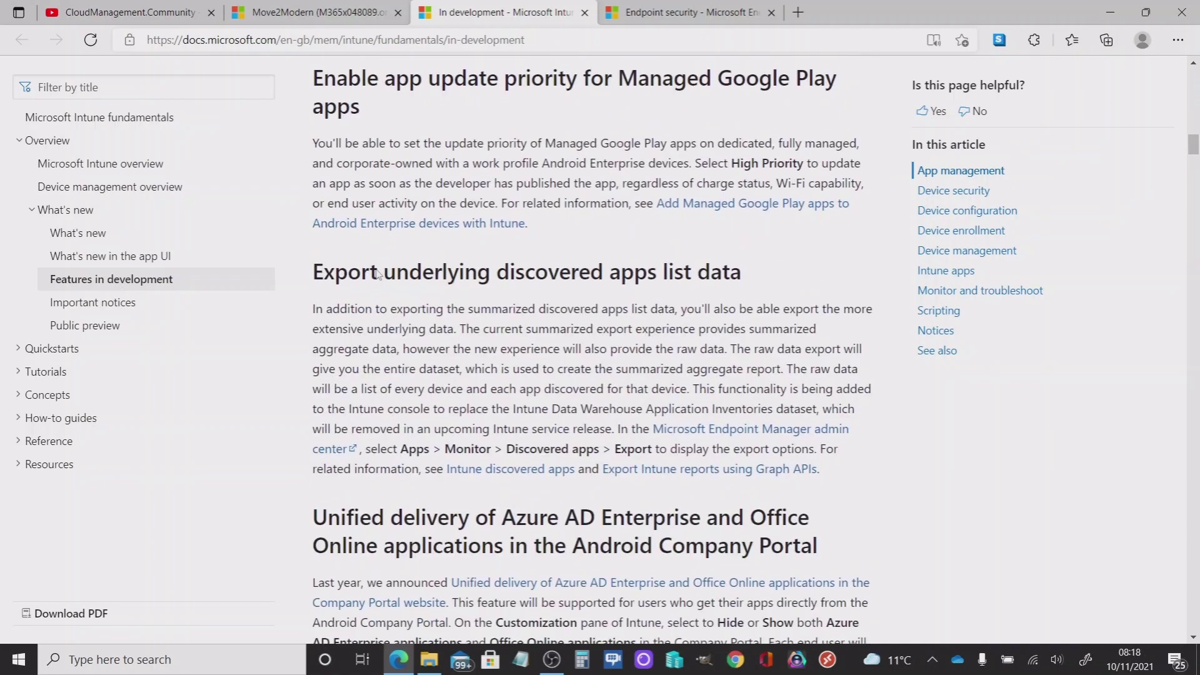
scroll(377, 270, down, 8)
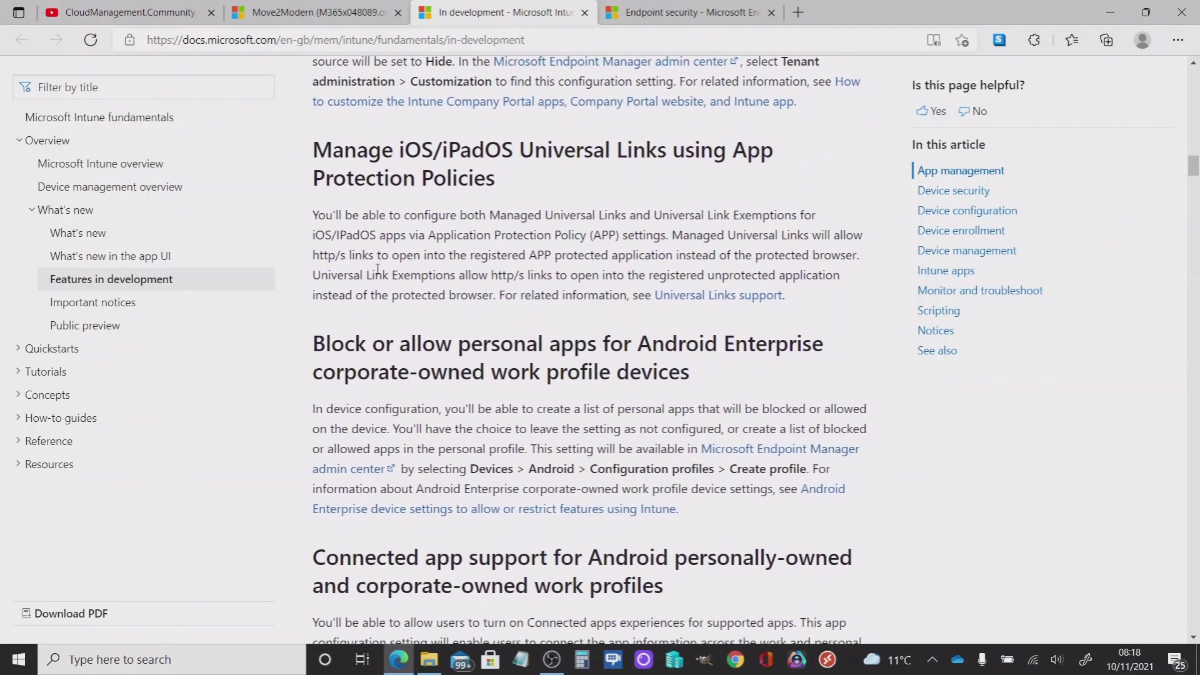
scroll(377, 269, down, 8)
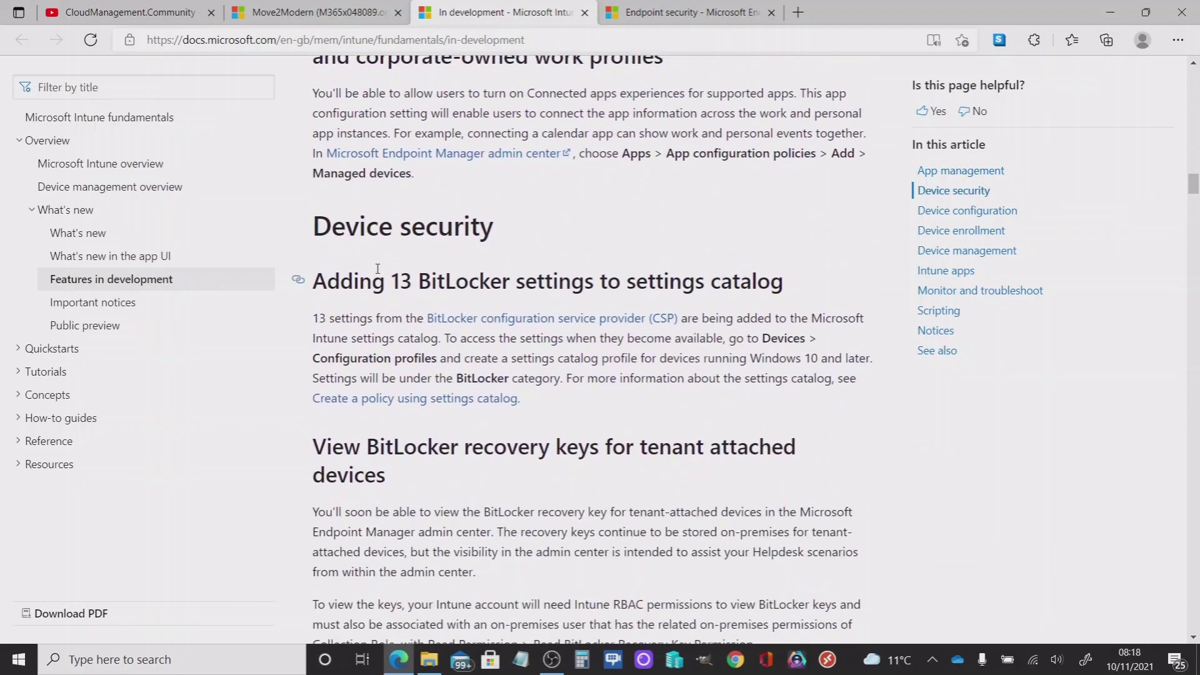
scroll(377, 268, down, 1)
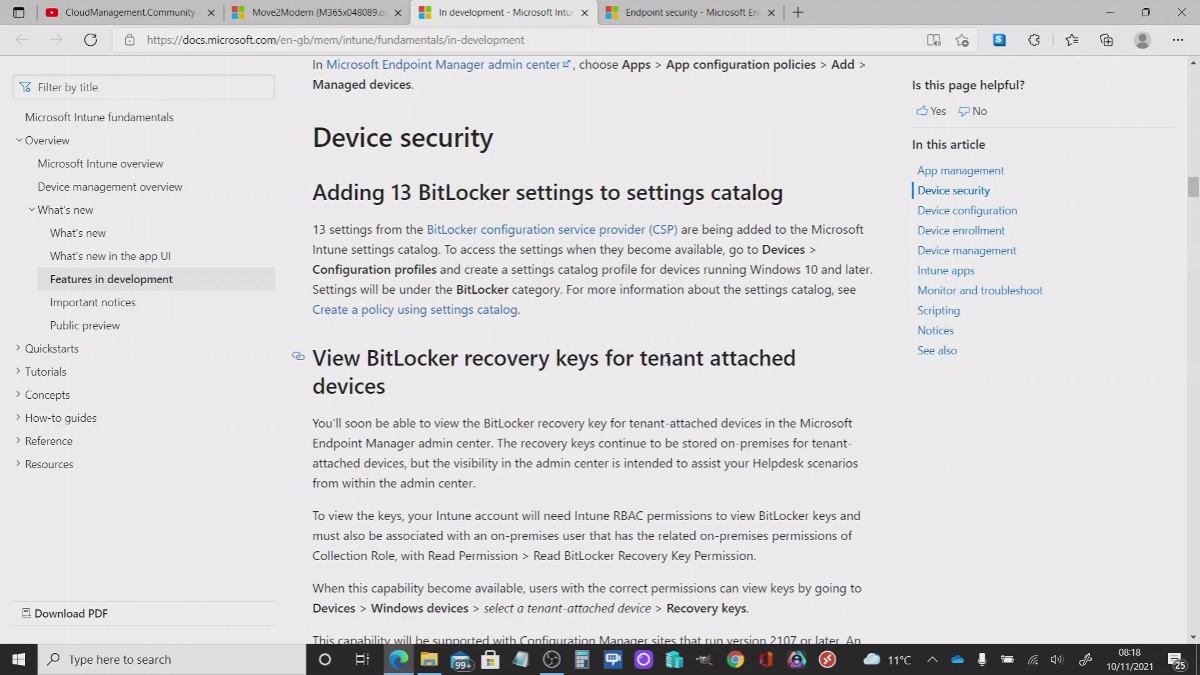
scroll(679, 351, down, 1)
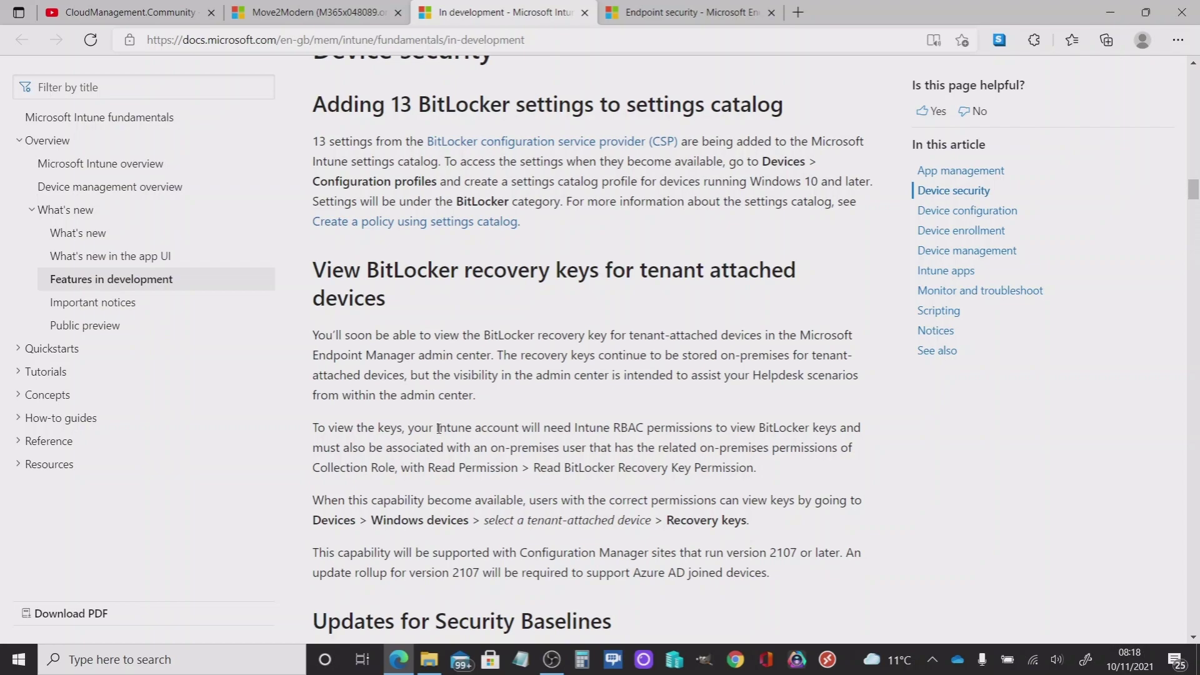
scroll(439, 429, down, 1)
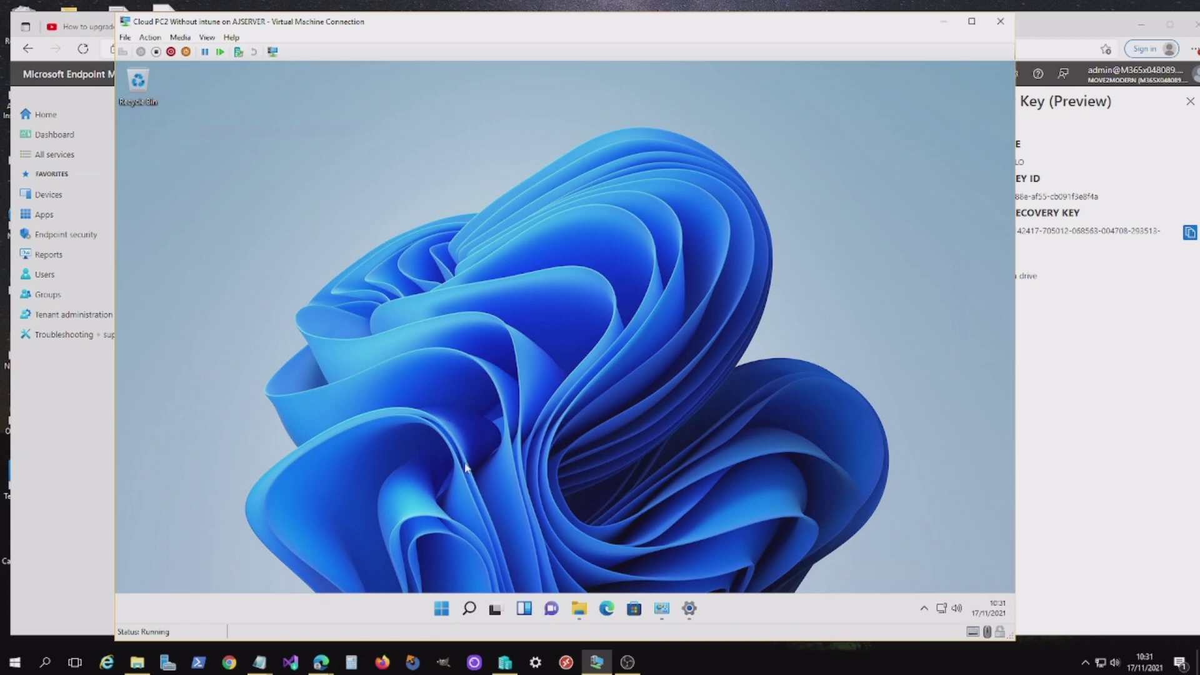
Verify BitLocker is on for the C: drive and the device name DESKTOP-AF48QLO in Settings > About
click(580, 614)
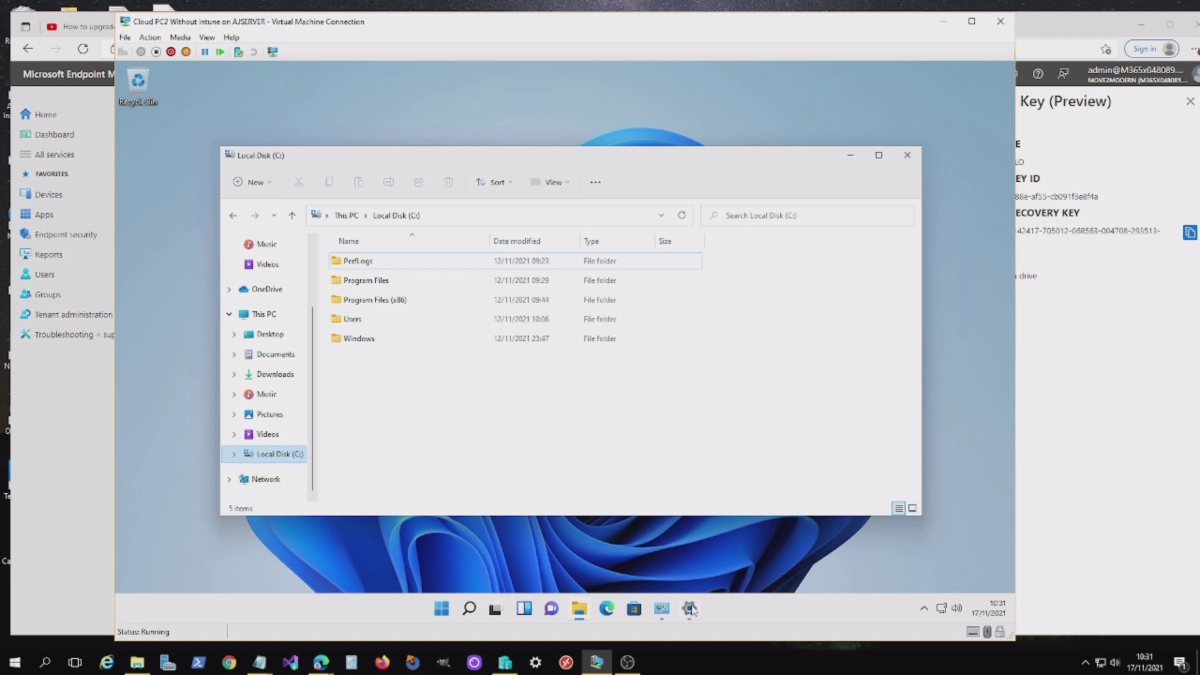
click(661, 611)
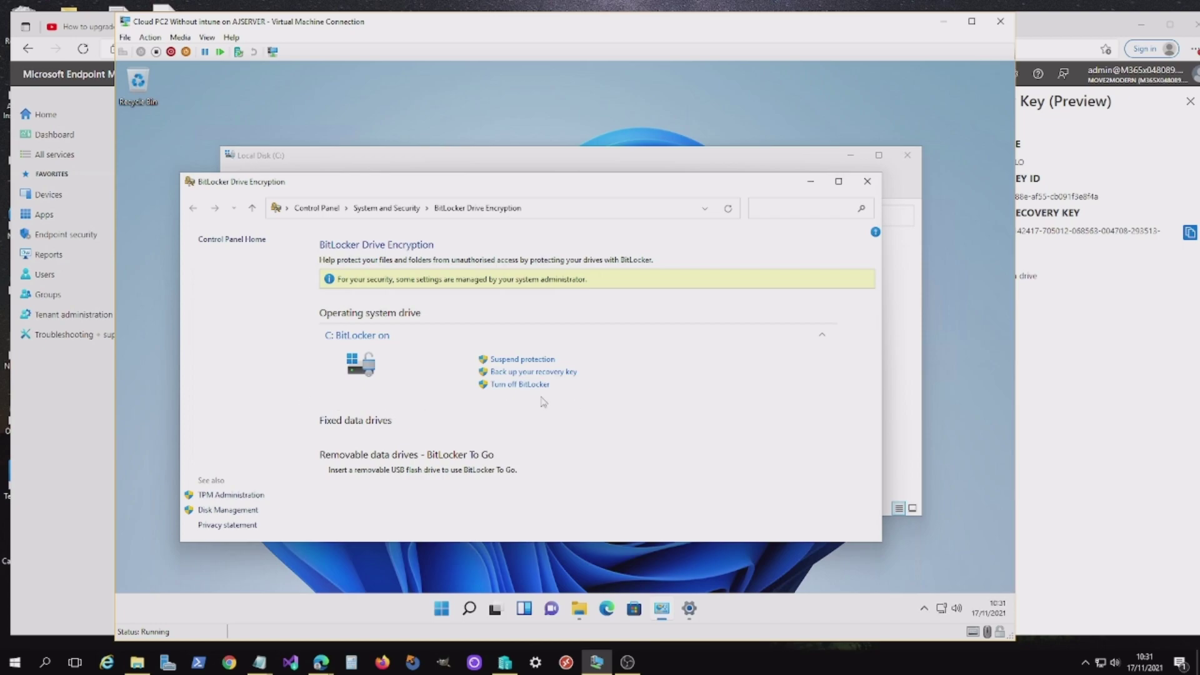
click(689, 608)
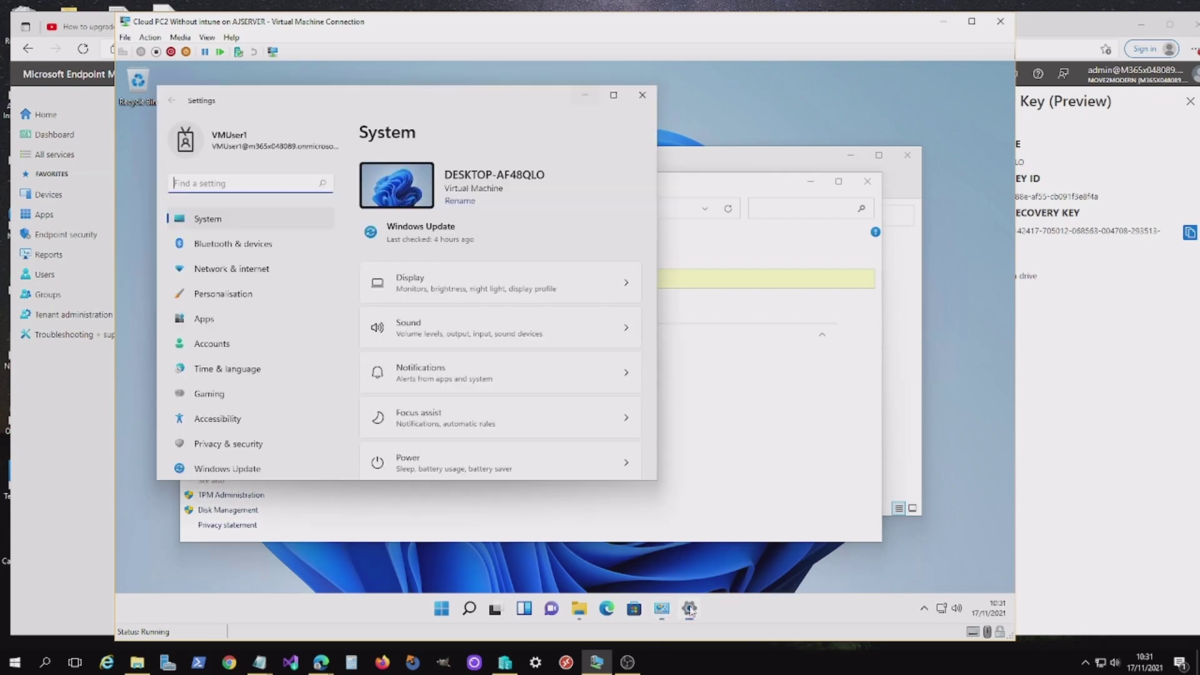
click(222, 222)
scroll(455, 319, down, 10)
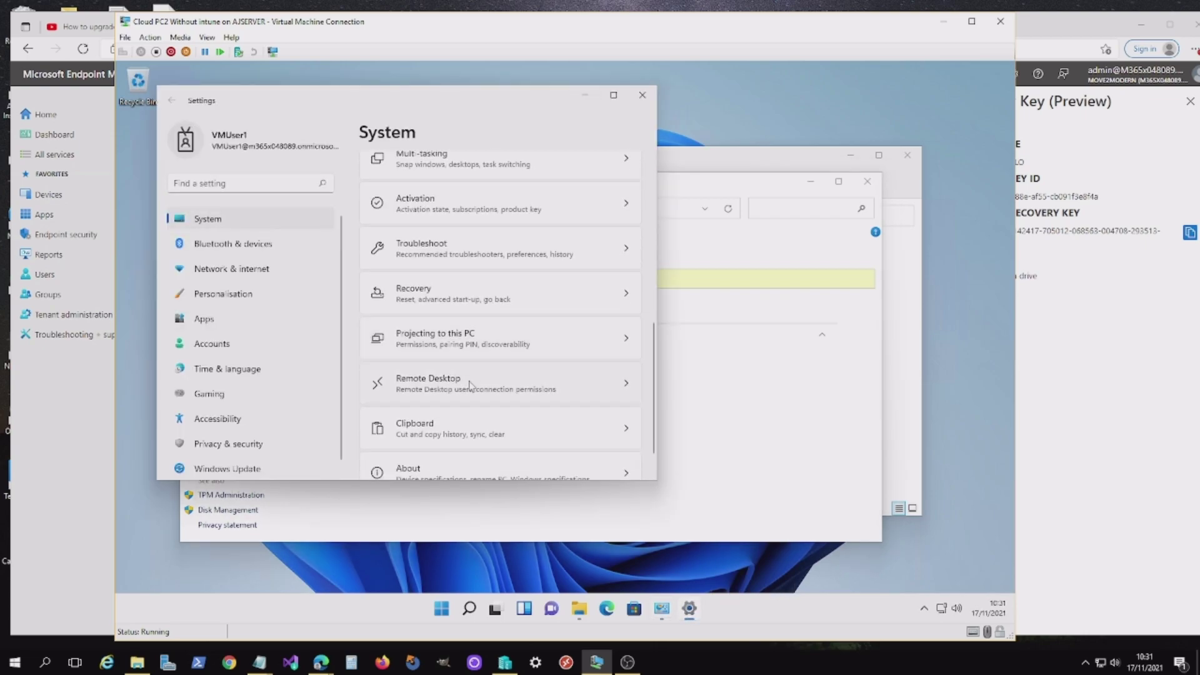
click(435, 435)
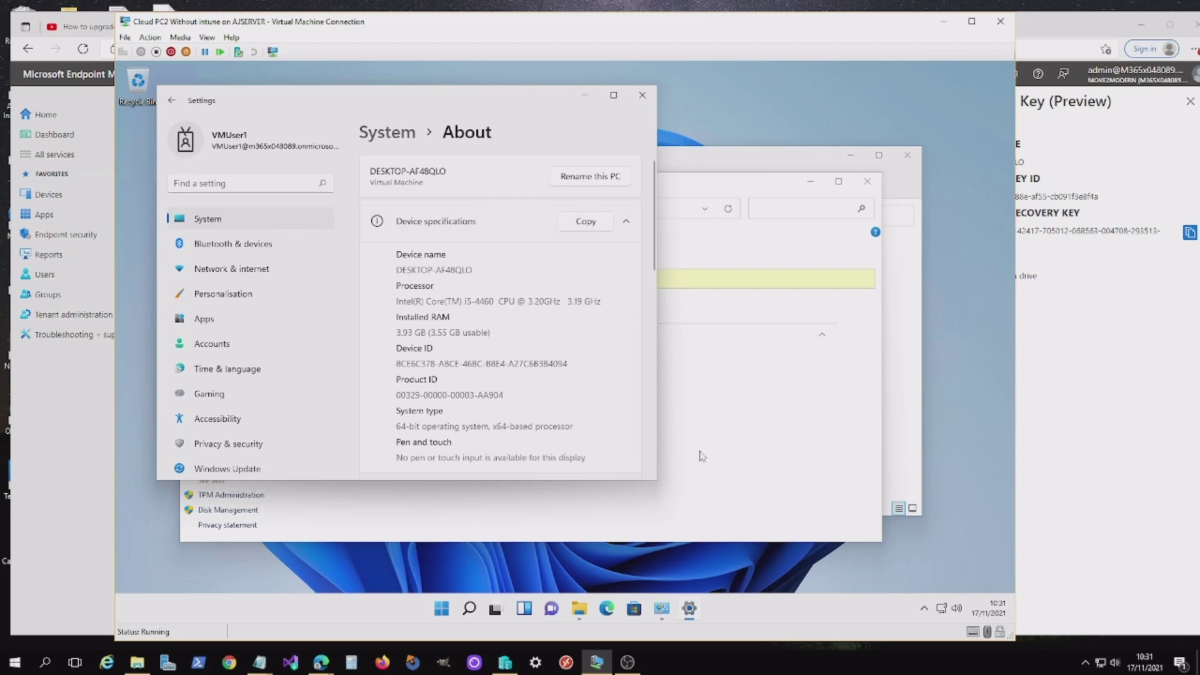
click(1062, 354)
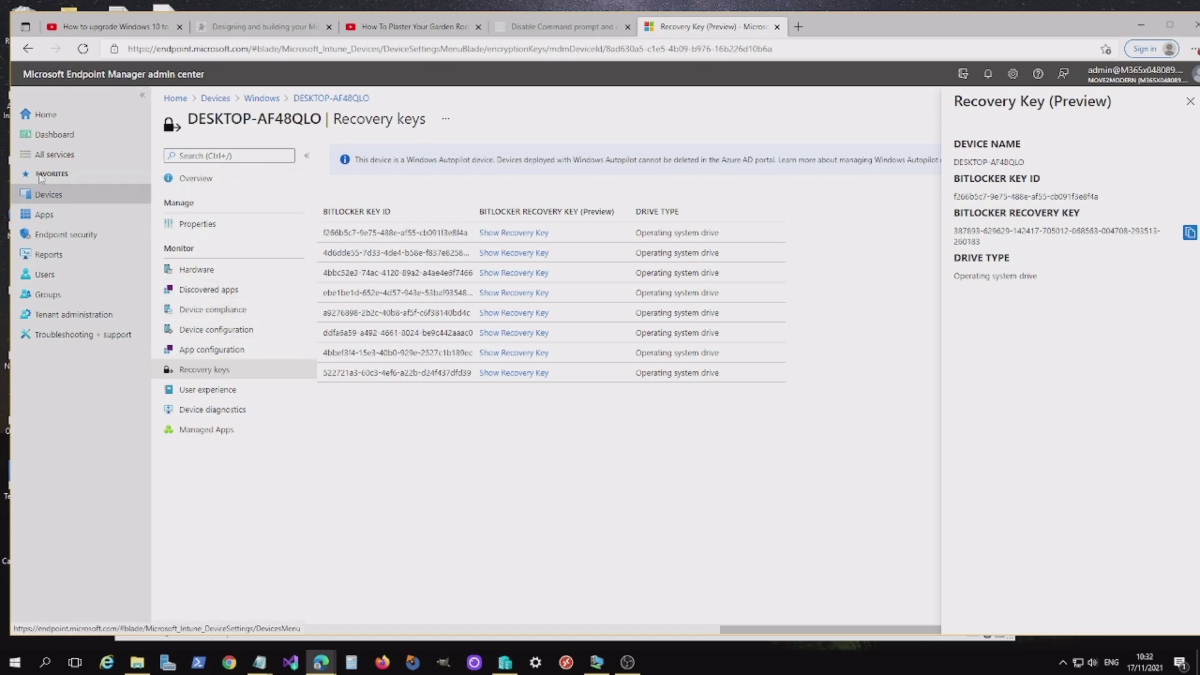
Open DESKTOP-AF48QLO's Recovery keys under Devices > Windows and show the first BitLocker key
click(49, 197)
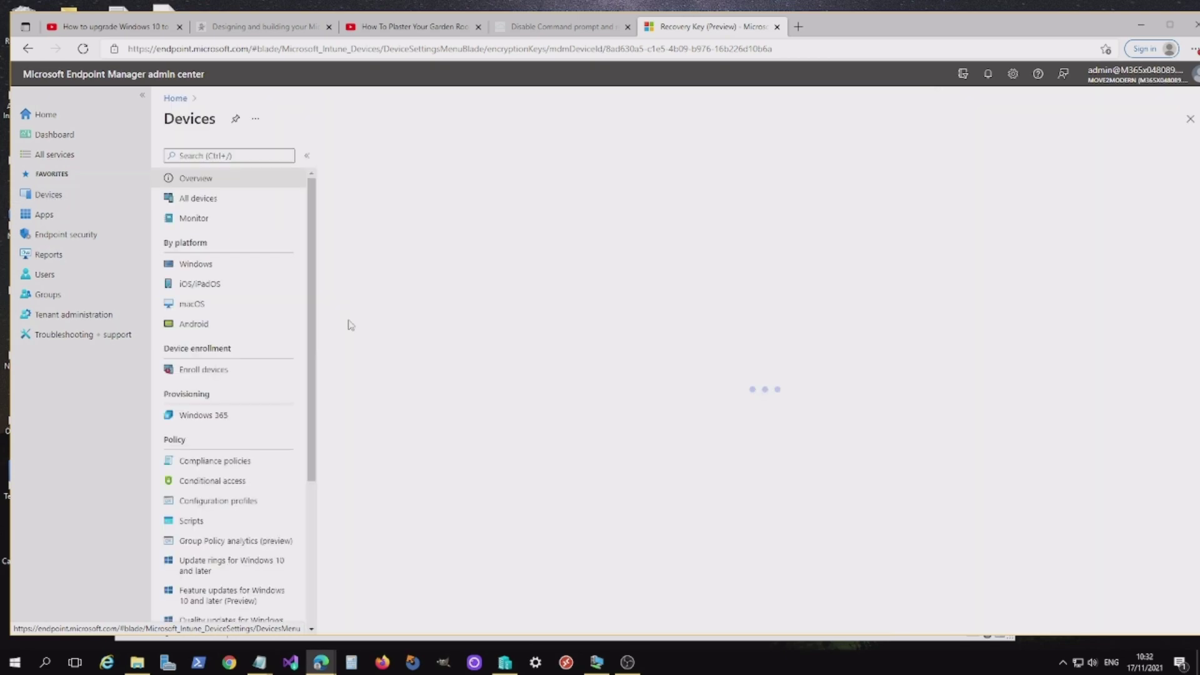
click(191, 265)
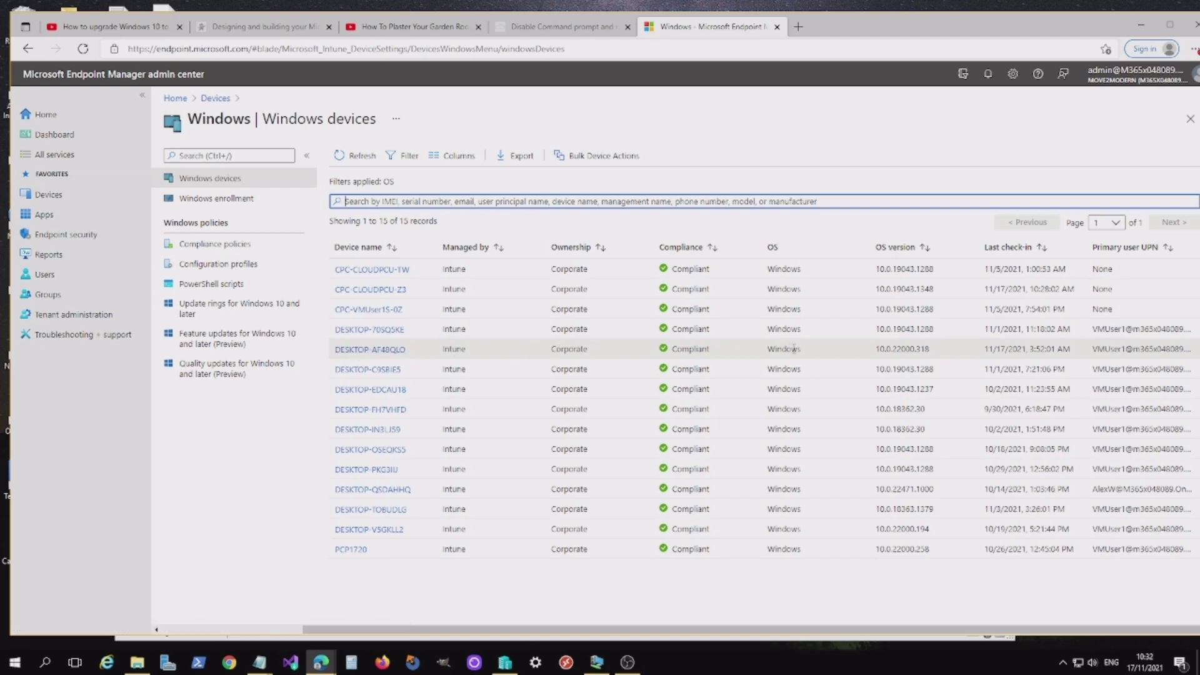
click(364, 352)
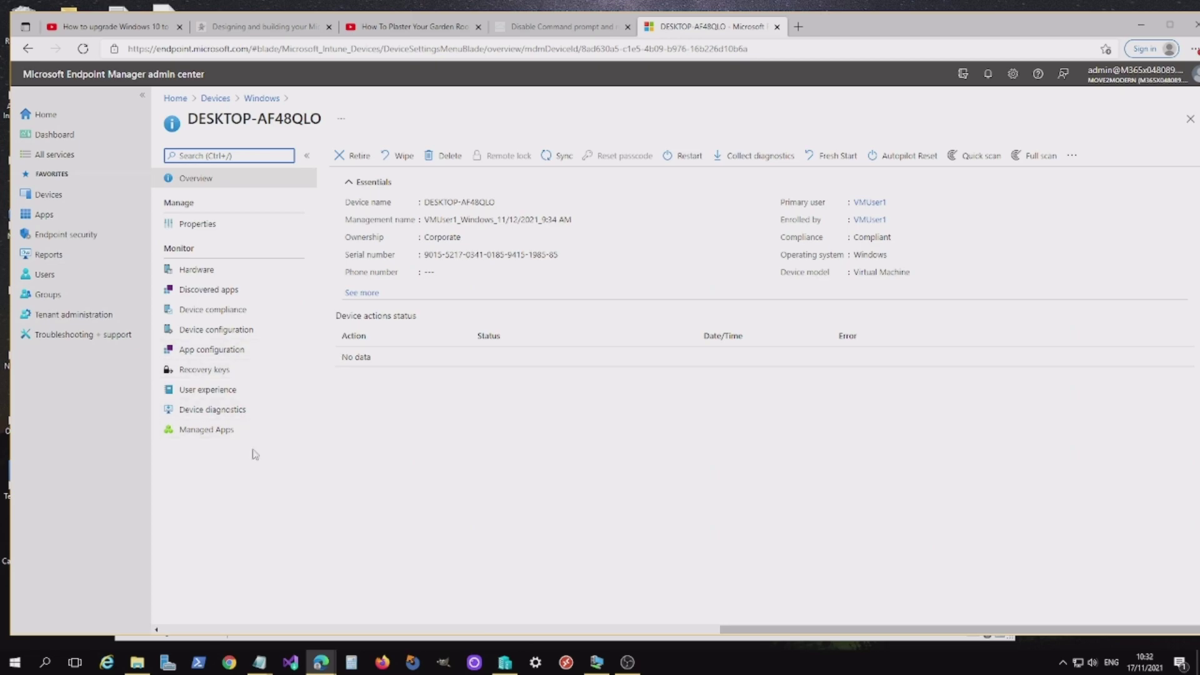
click(206, 370)
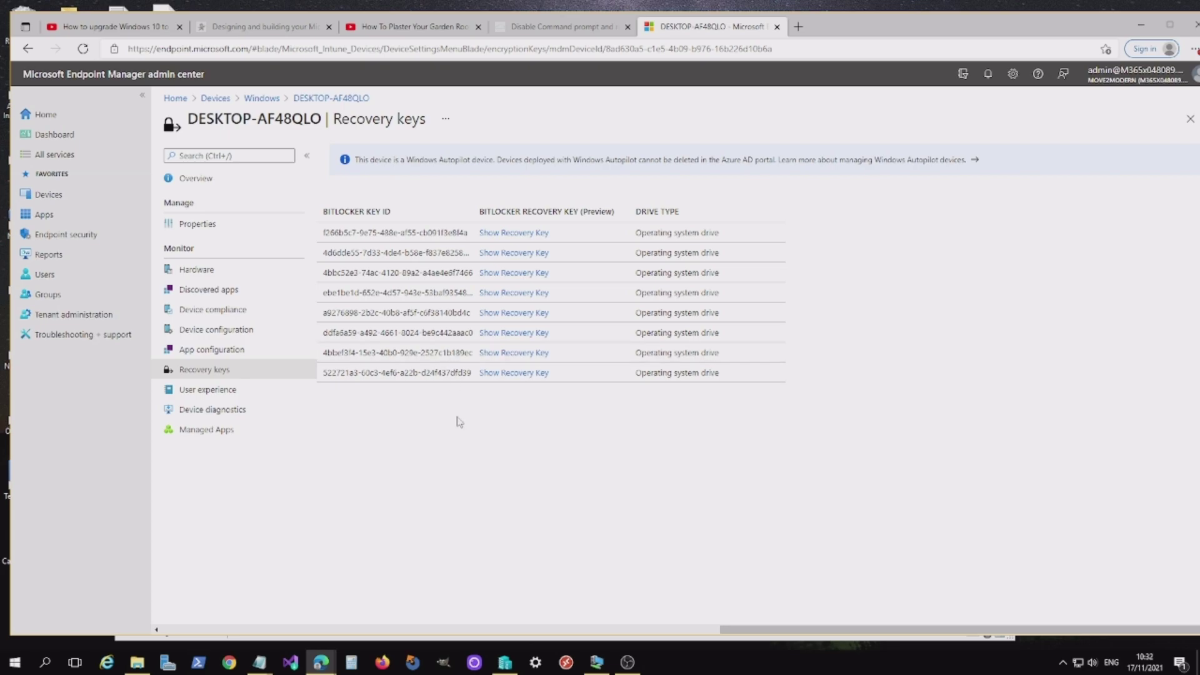
click(506, 233)
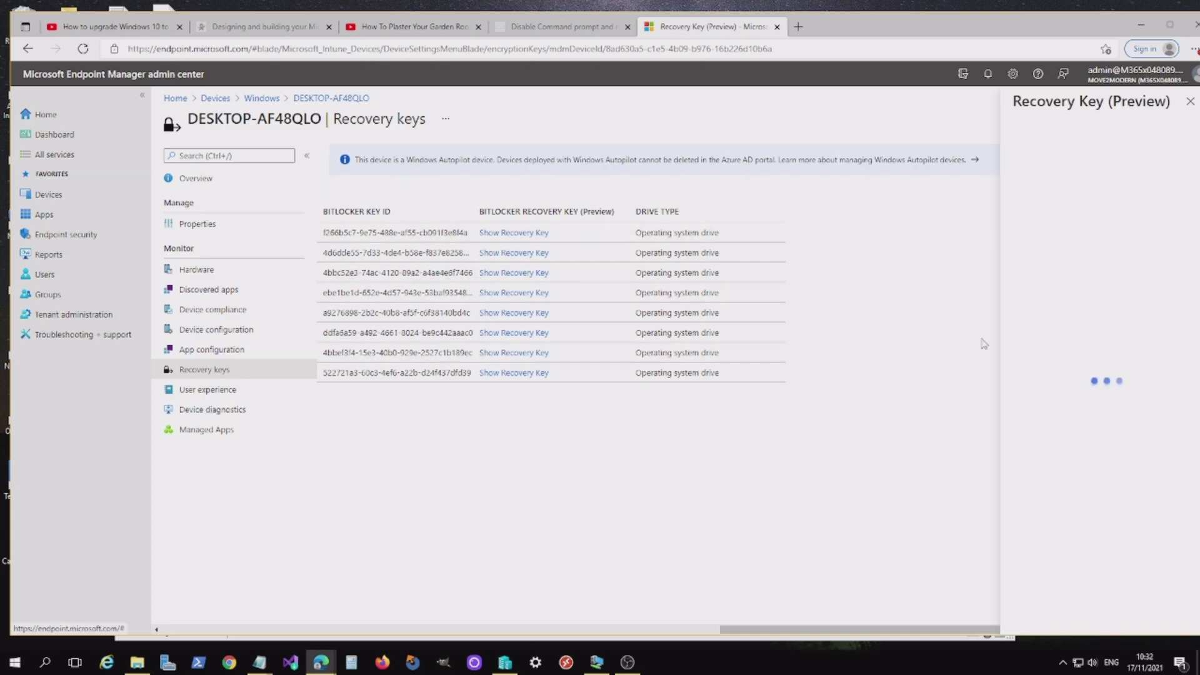